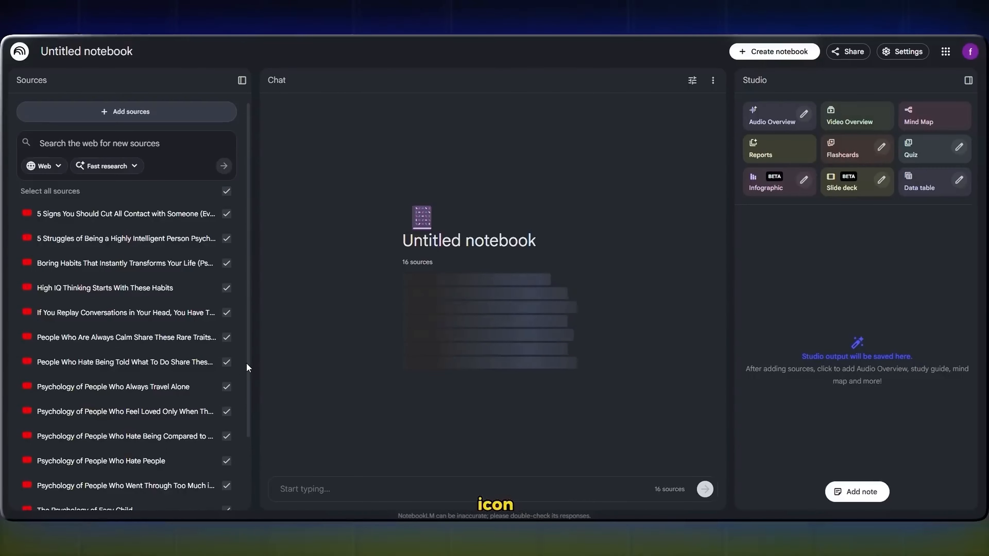
Step: Review the notebook's source list and the Google Drive and copied-text options for adding more sources
scroll(246, 364, down, 2)
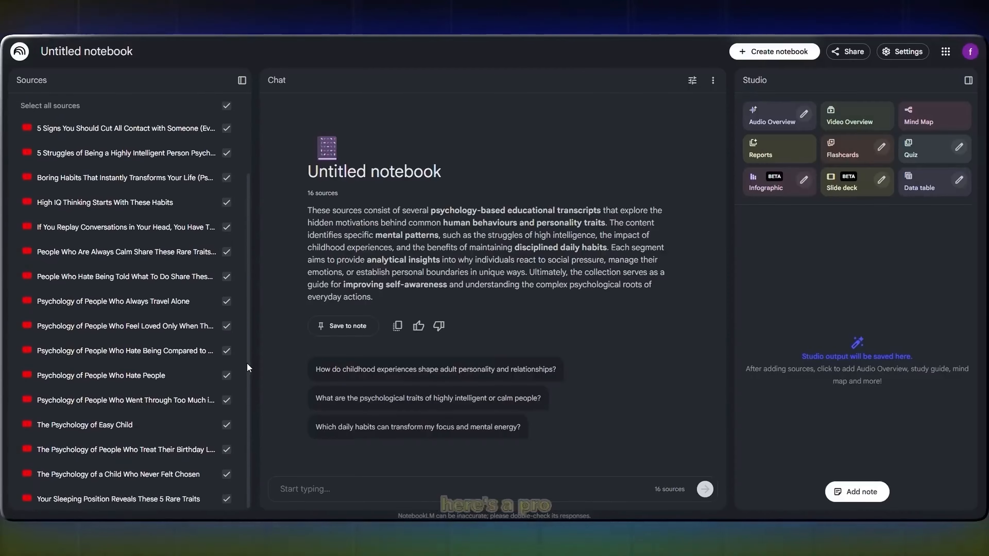
scroll(246, 364, up, 2)
scroll(246, 364, down, 2)
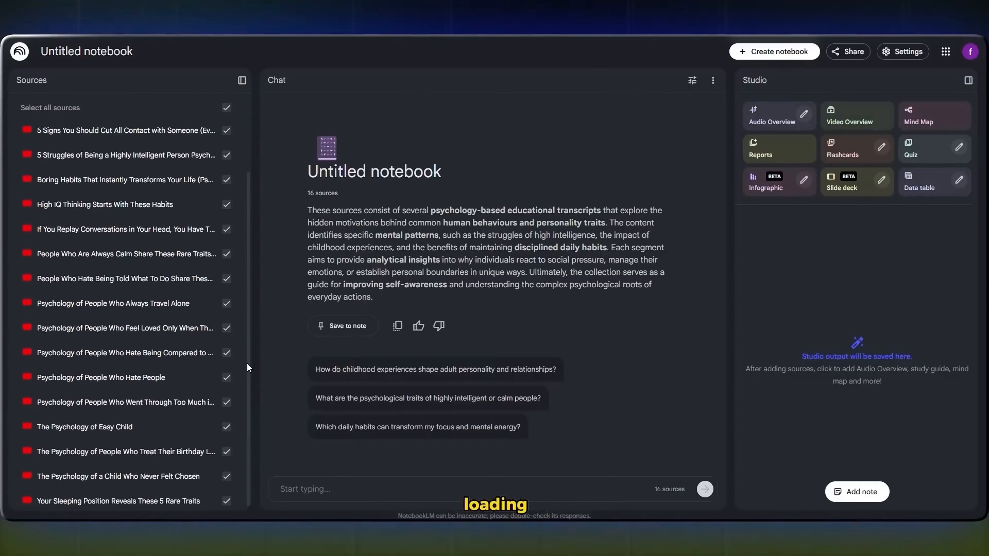
scroll(247, 364, up, 2)
click(125, 111)
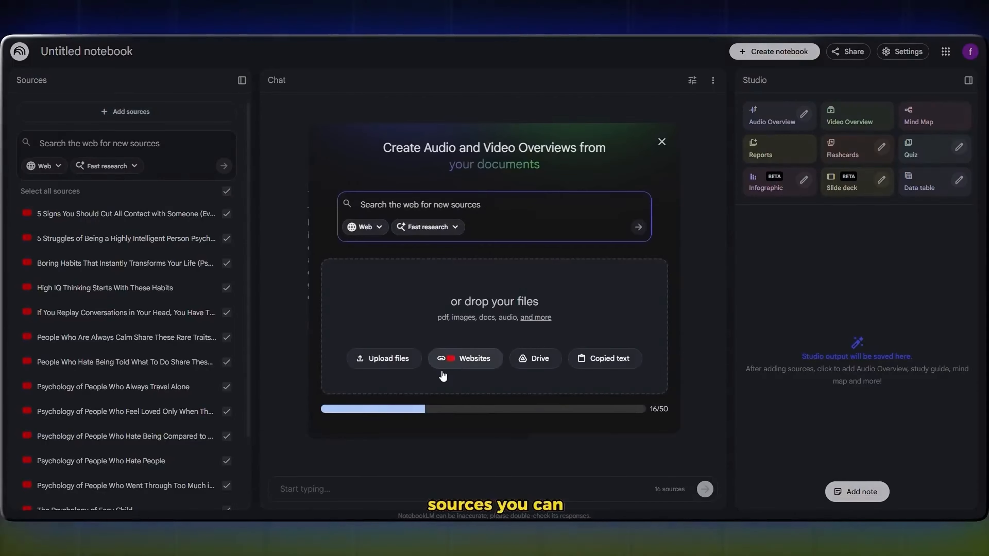
click(544, 363)
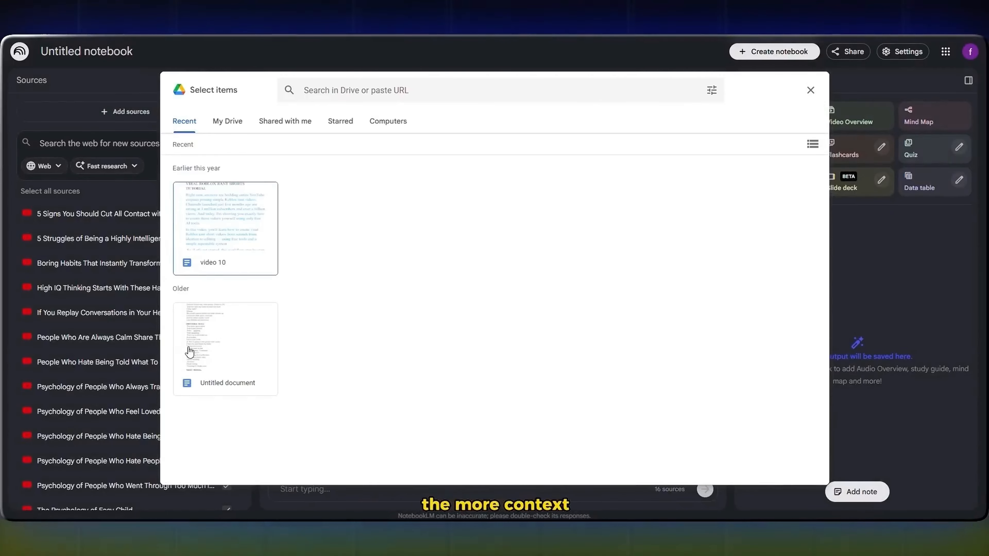
click(811, 91)
click(123, 112)
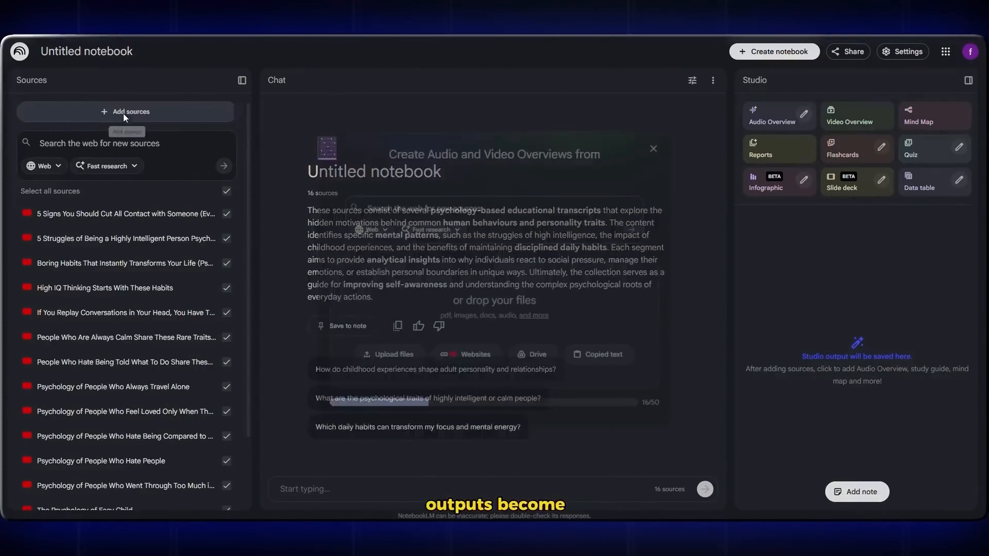
click(606, 373)
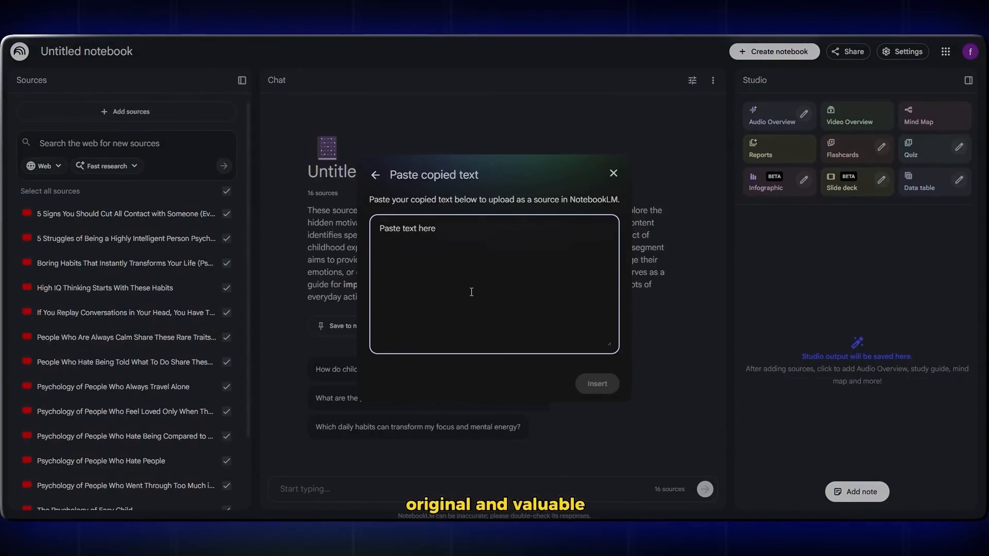
click(614, 174)
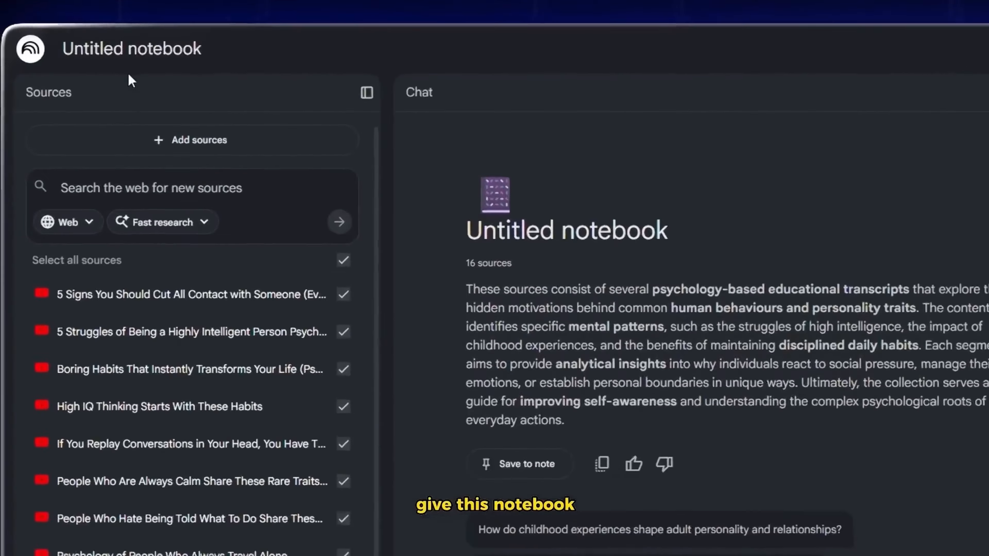
Step: Rename the untitled notebook to "psychology"
click(103, 52)
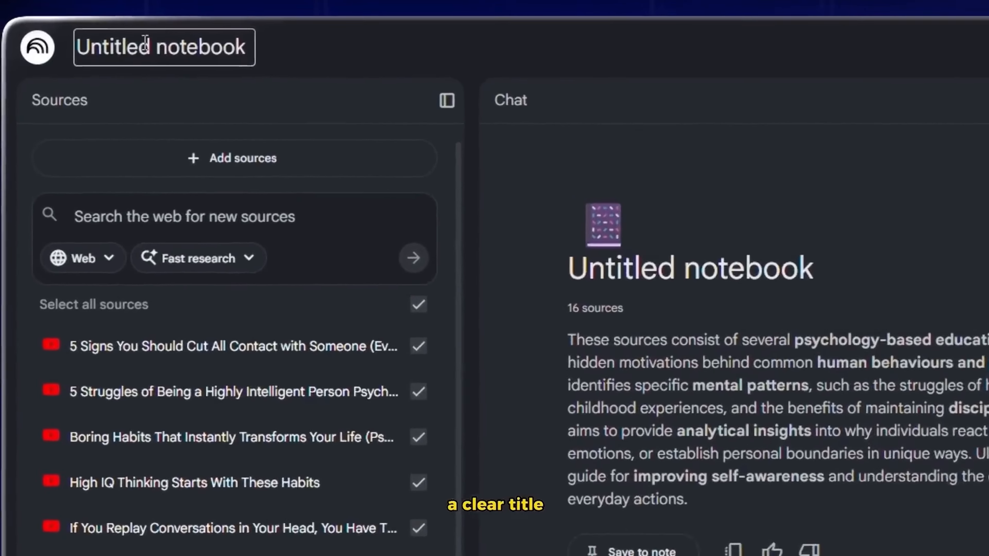
key(ctrl+a)
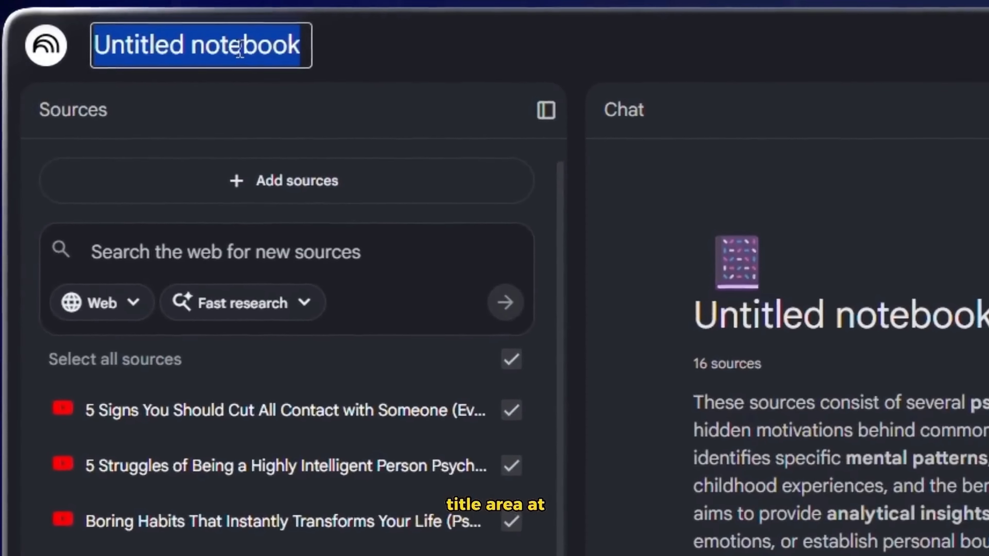
key(BackSpace)
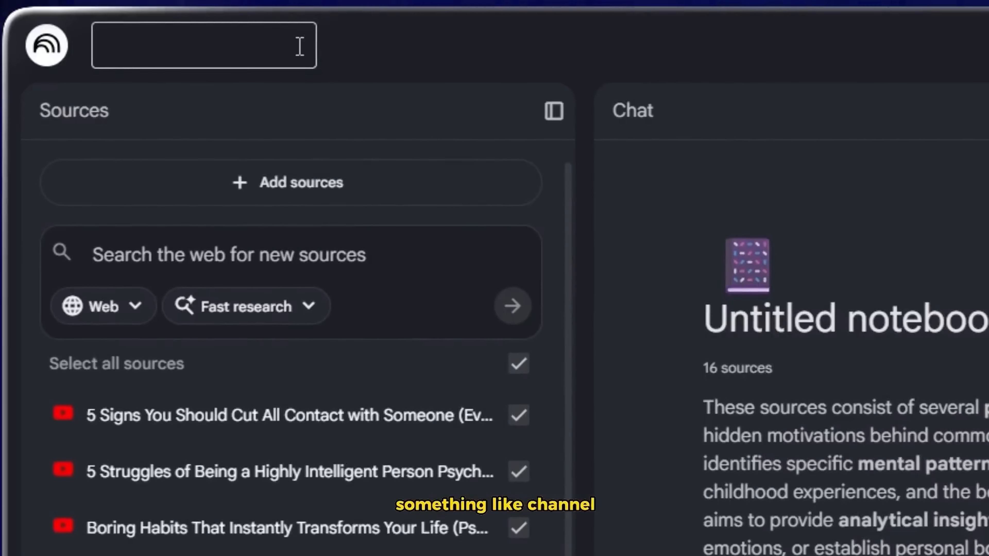
text(psychology)
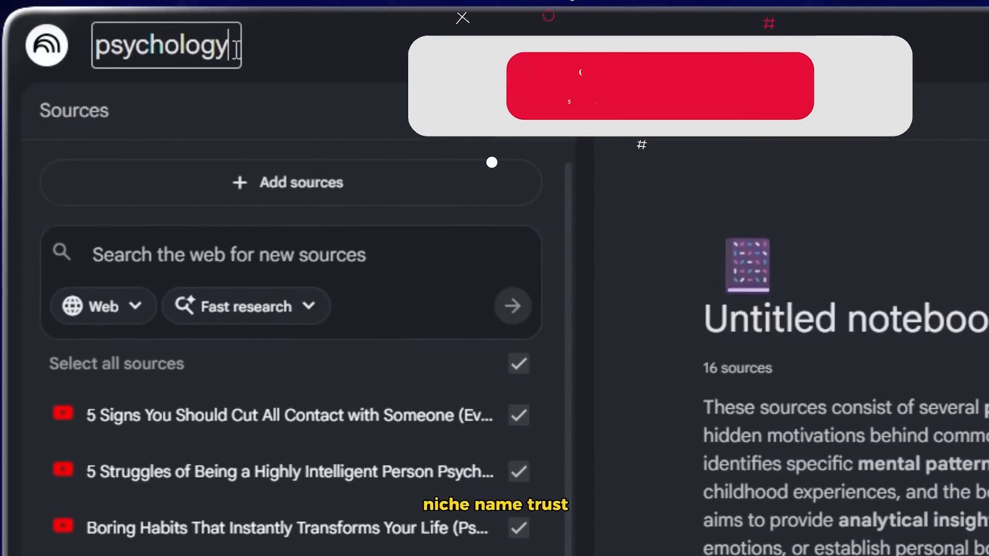
drag(235, 50, 117, 68)
click(91, 67)
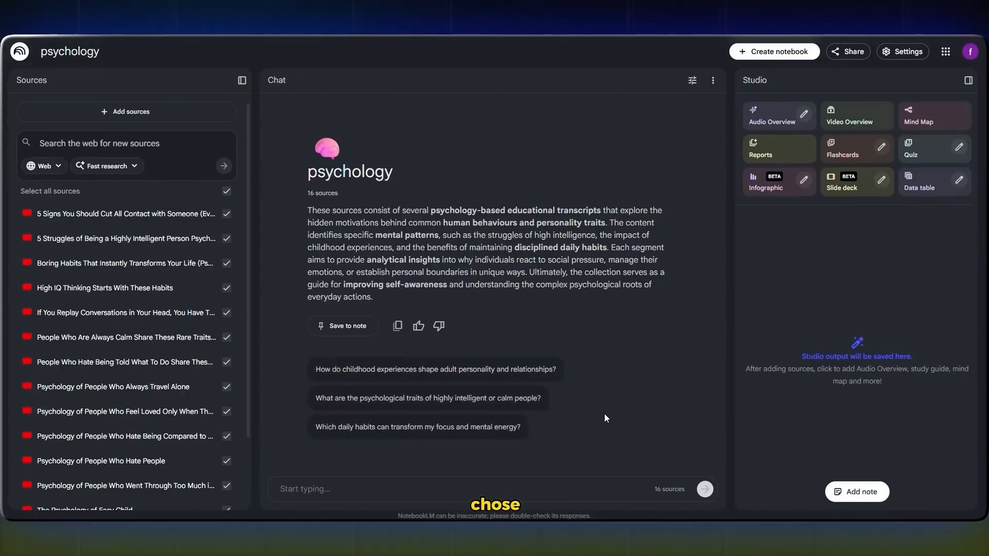
Step: Ask the chat to summarize the sources' niche, script structure, title format, hook style and overall tone so the channel's formula can be replicated
click(297, 486)
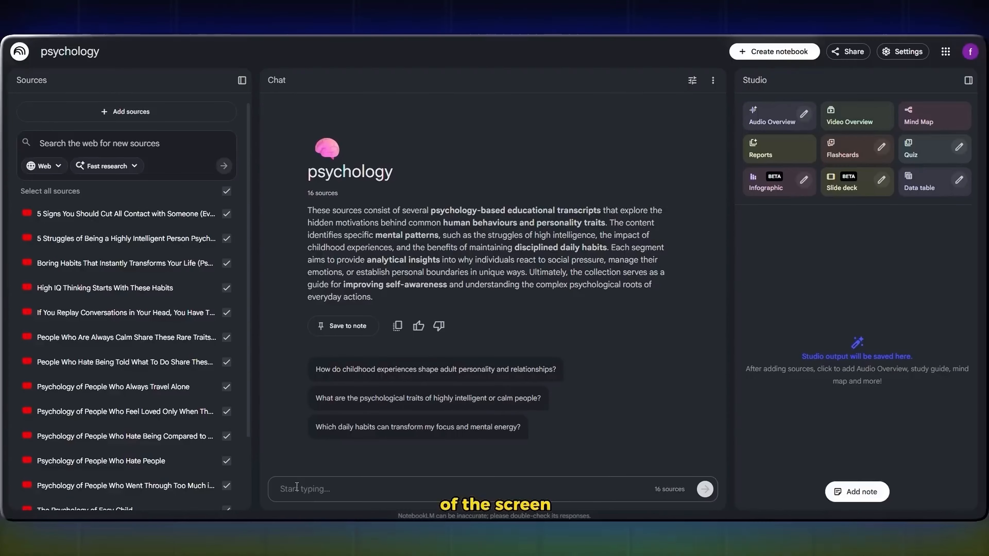
text(I want to clone a channel like this. Go through these sources and understand the niche, script structure, title format, hook style, and overall tone. Then summarize everything clearly so I can replicate this channel's formula.)
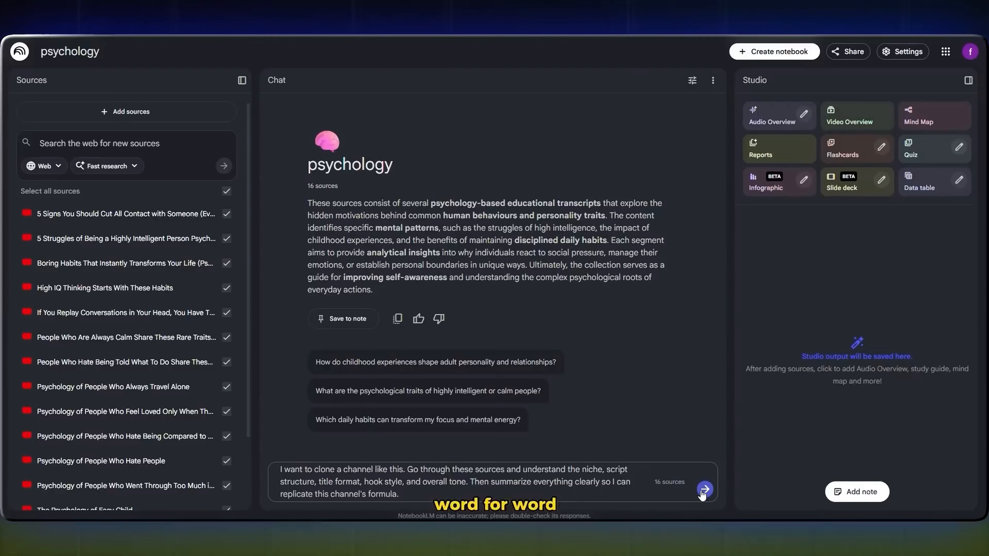
key(Return)
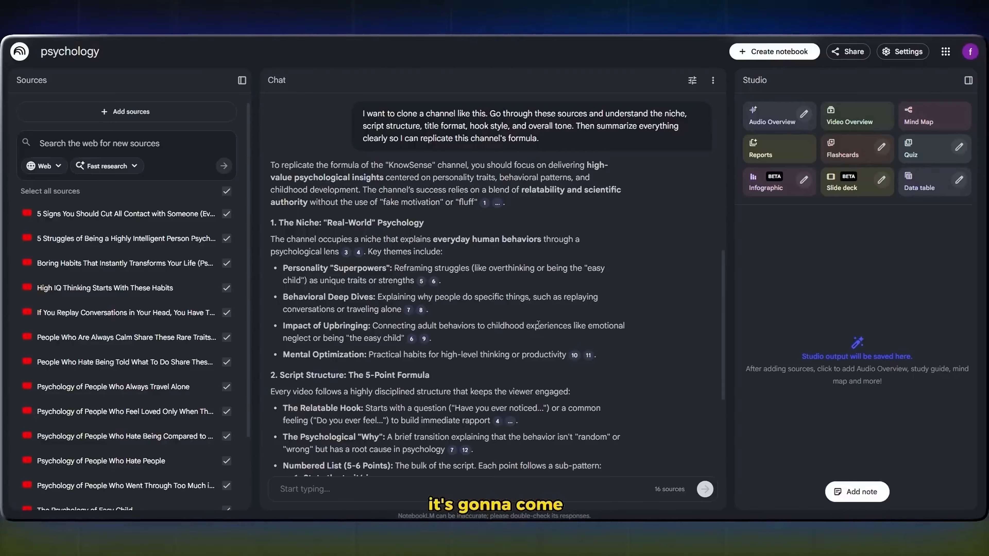
Step: Read through the channel formula answer in the chat and copy its text
scroll(538, 324, down, 10)
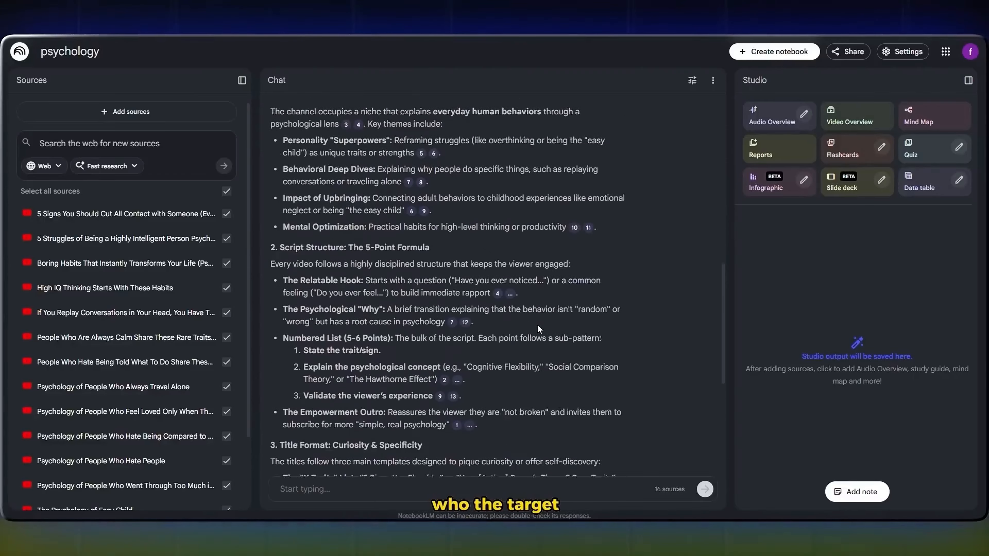
scroll(538, 327, down, 5)
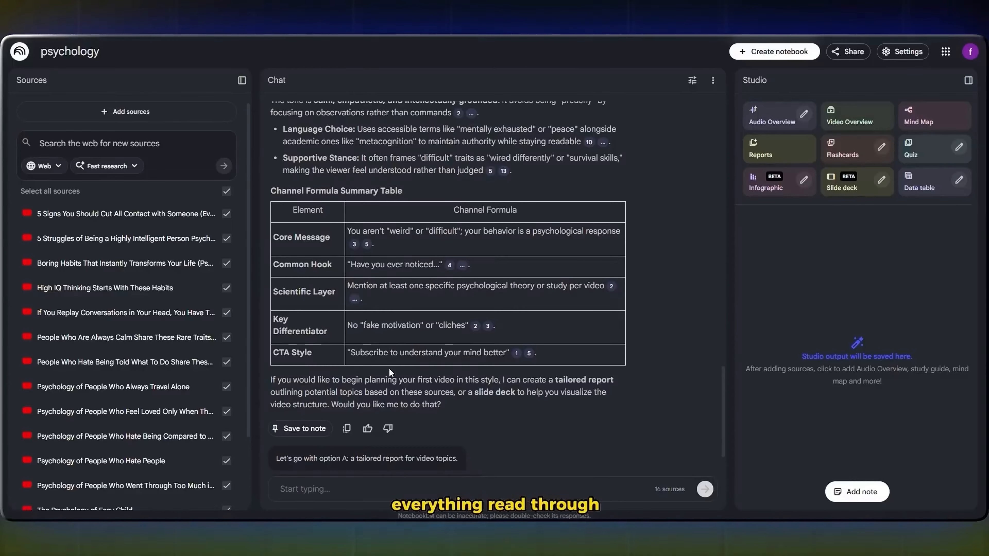
scroll(398, 367, up, 5)
scroll(393, 368, up, 8)
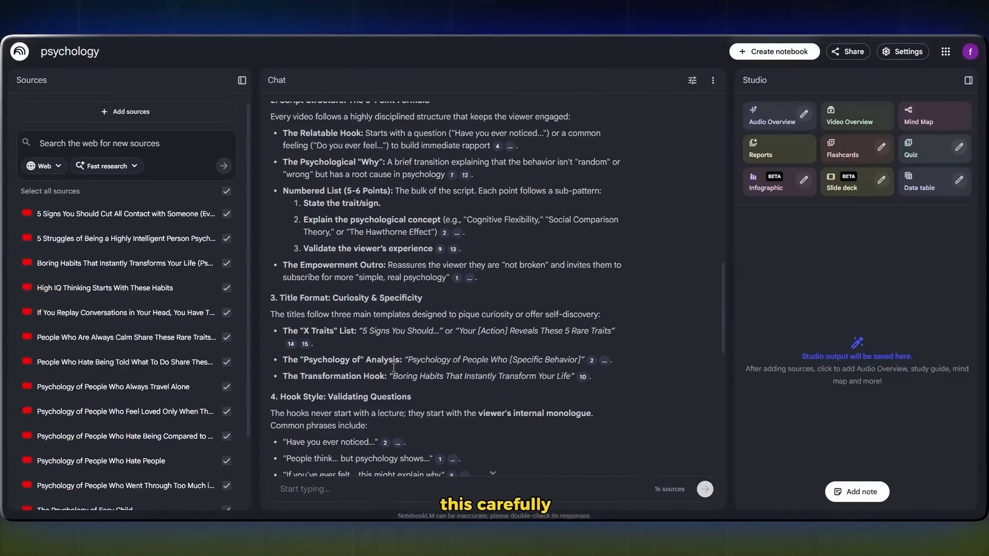
scroll(277, 161, down, 13)
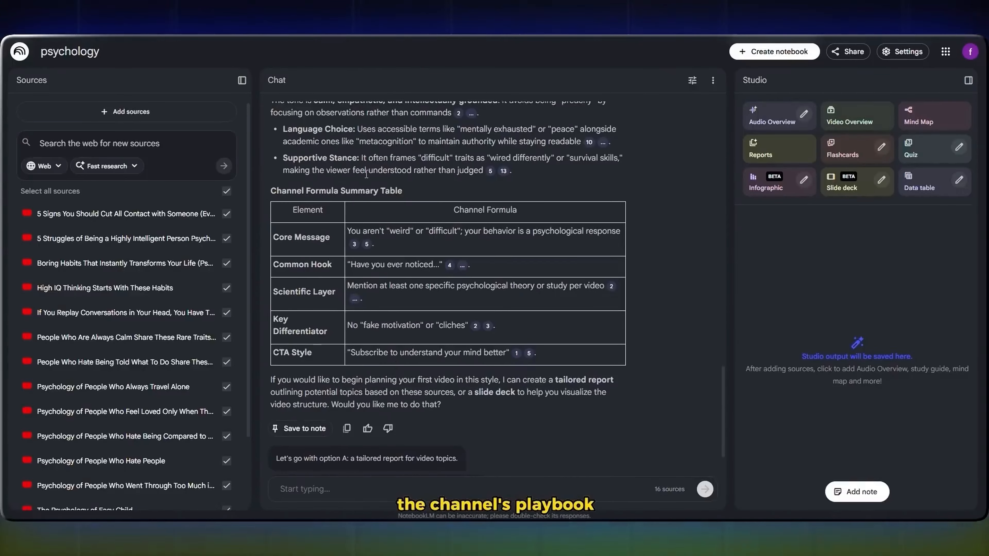
scroll(365, 178, up, 7)
drag(444, 354, 266, 384)
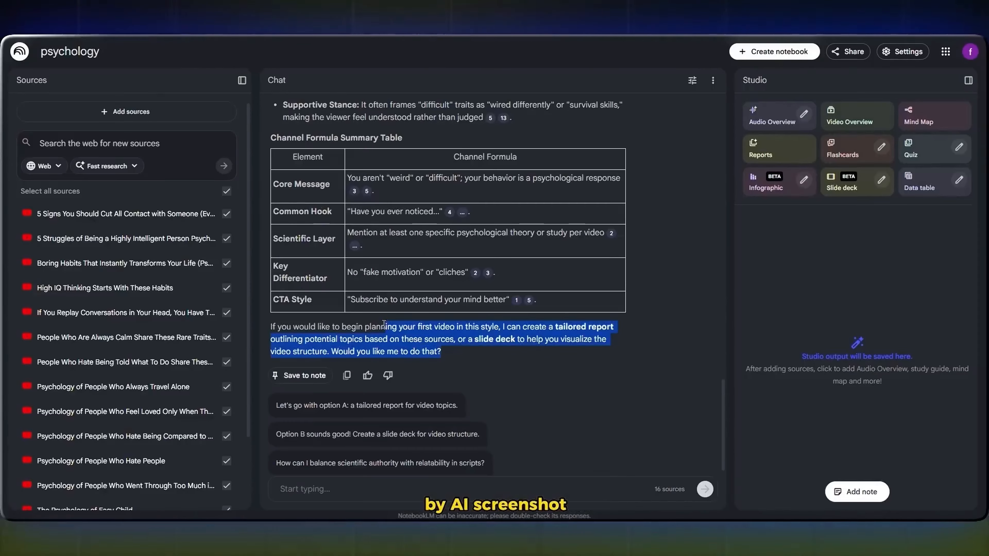
scroll(362, 282, up, 20)
scroll(333, 310, up, 5)
scroll(272, 370, down, 9)
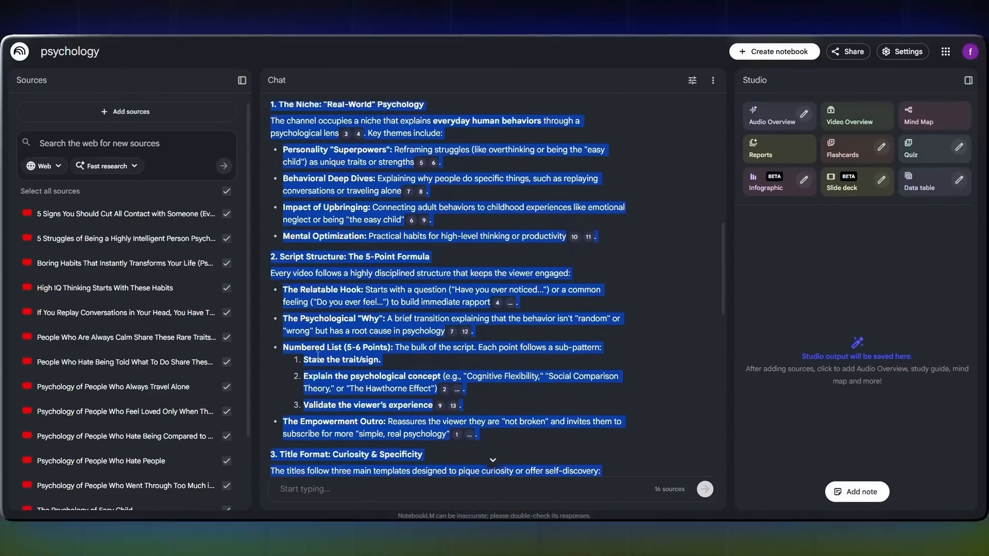
right_click(359, 235)
click(382, 250)
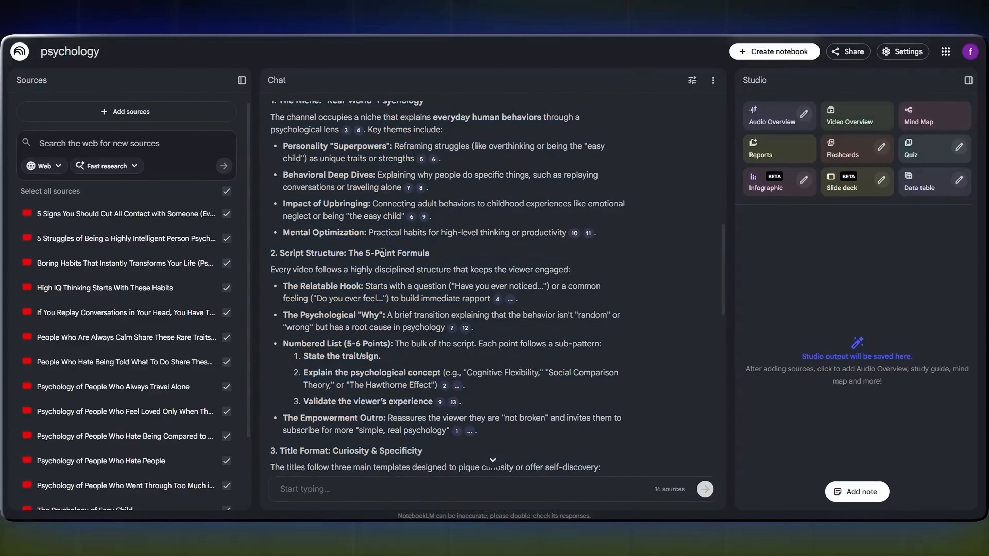
Step: Ask for 10 memorable, niche-relevant YouTube channel names of no more than 2 words, with a strong brand feel and why each works
scroll(383, 253, down, 7)
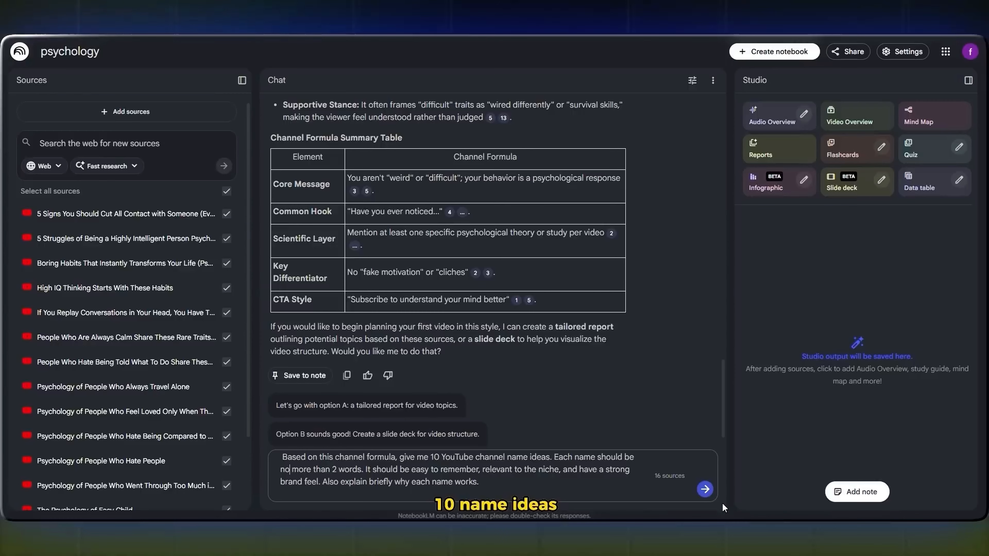
click(705, 489)
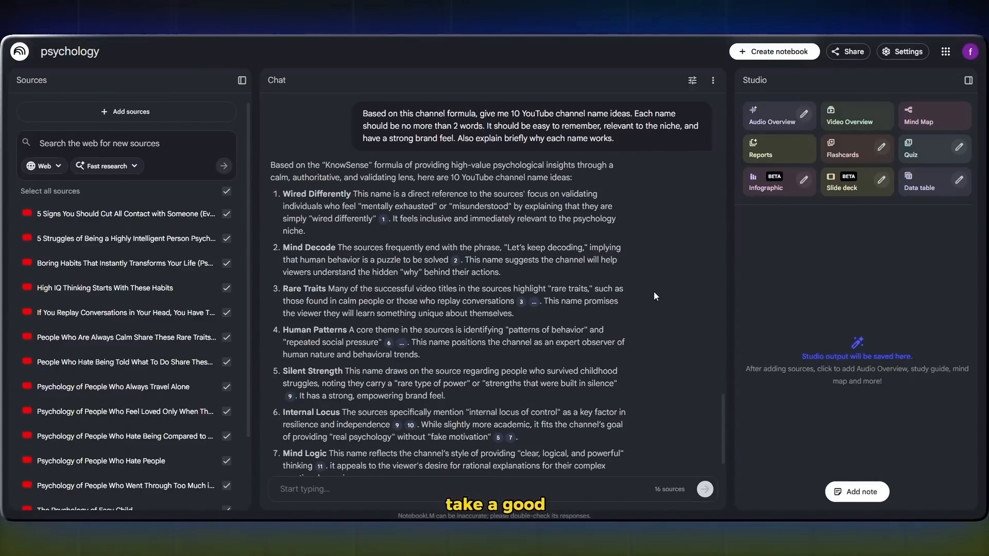
Step: Ask for 10 original video ideas for a channel called "Mind Logic", each with a title, a 2-sentence hook and a brief description
scroll(653, 294, down, 6)
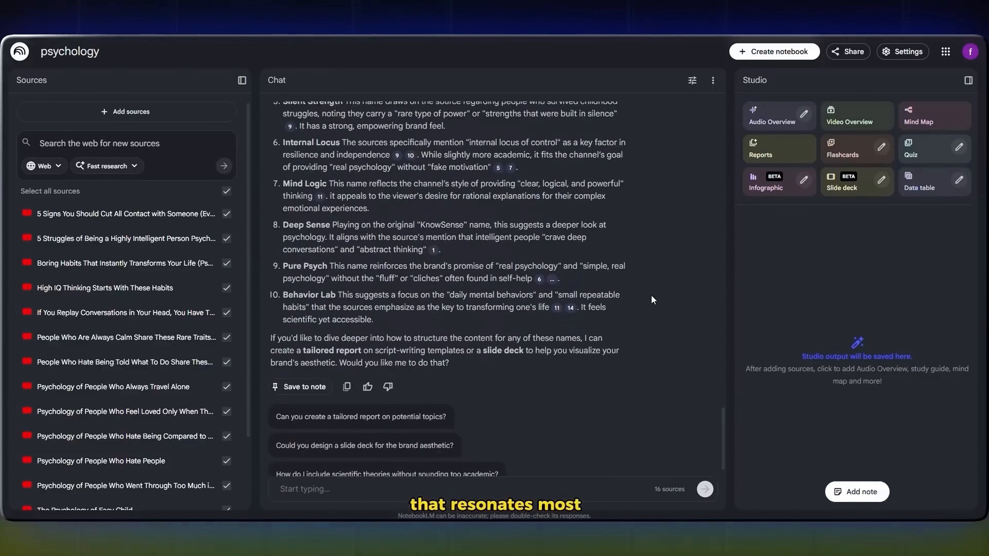
scroll(647, 299, up, 3)
scroll(647, 303, up, 3)
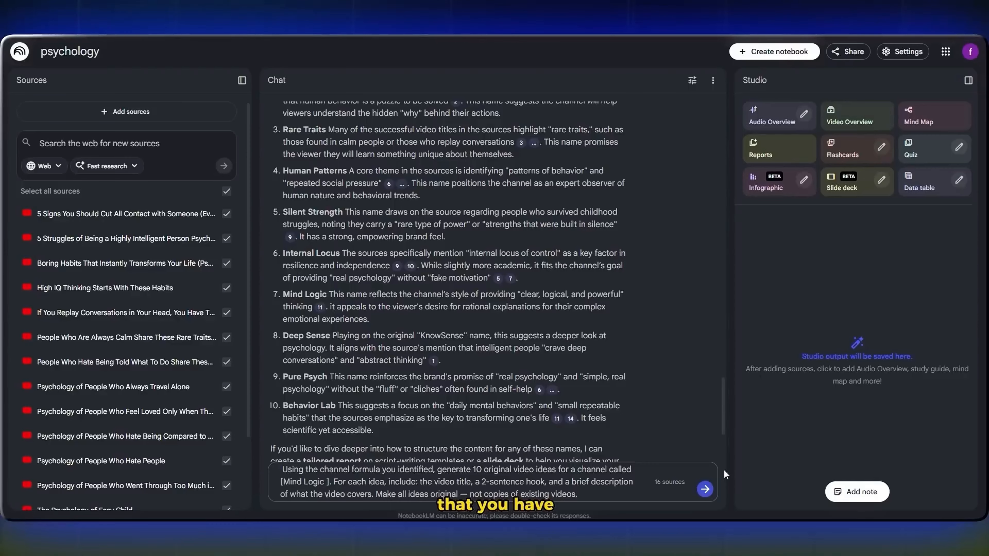
click(704, 490)
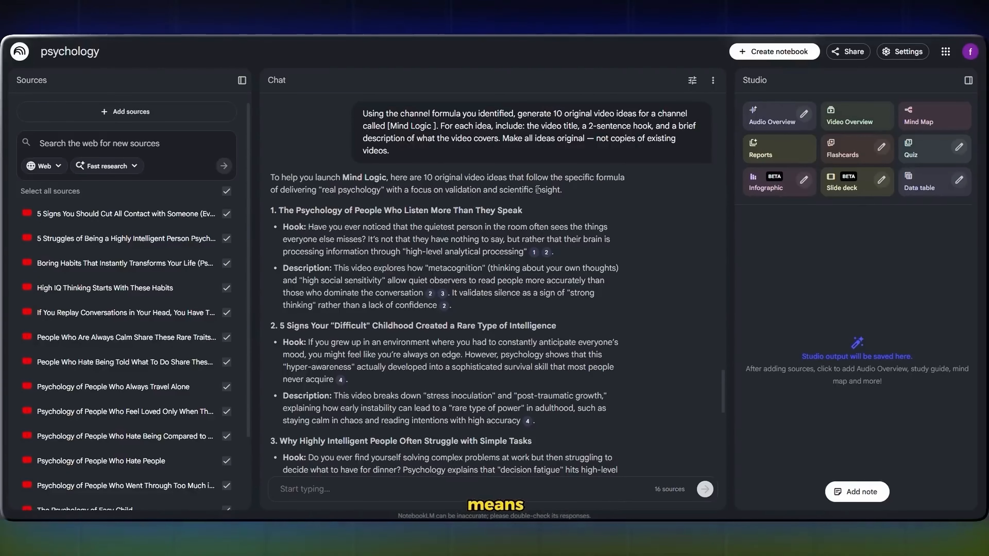
Step: Copy the first video idea, "The Psychology of People Who Listen More Than They Speak", including its hook and description
scroll(441, 191, down, 15)
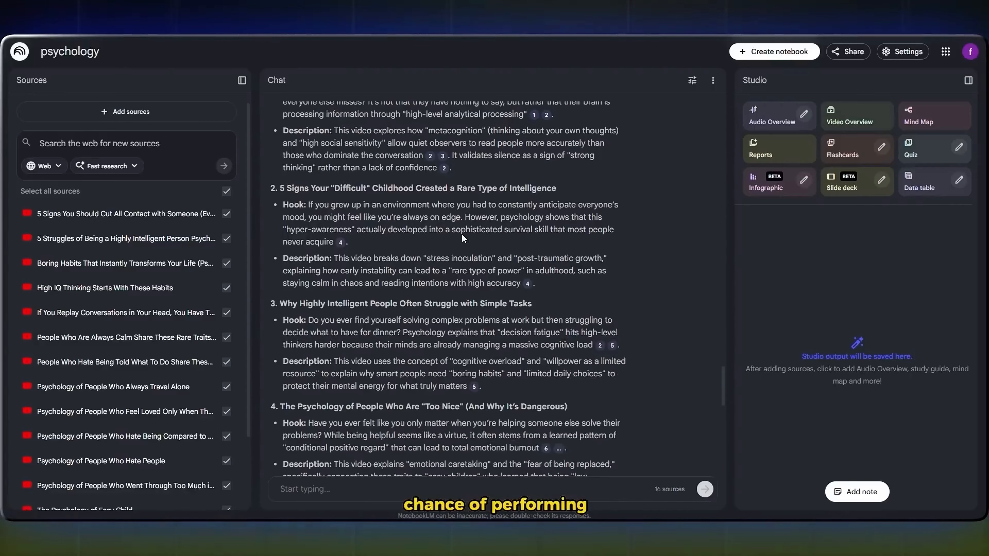
scroll(462, 238, down, 10)
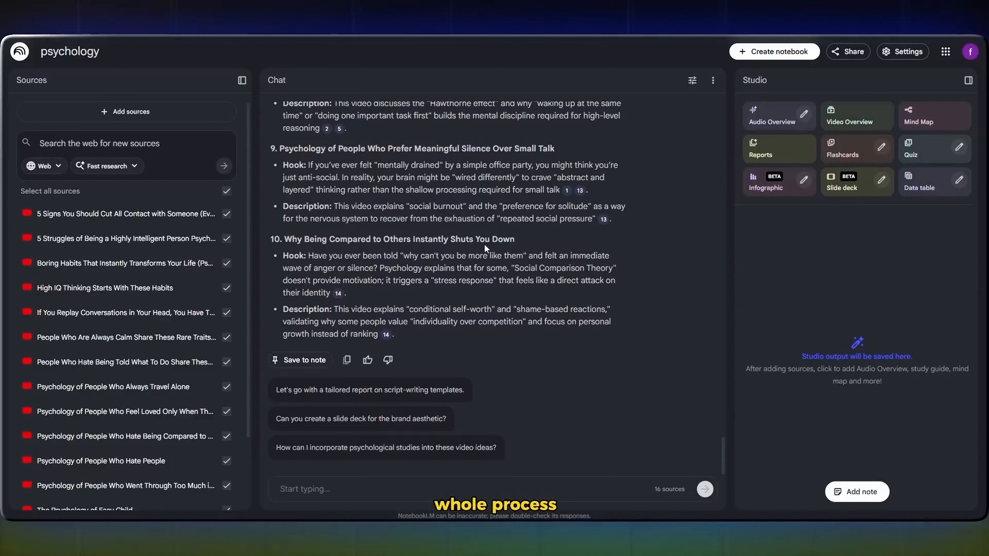
scroll(384, 253, up, 5)
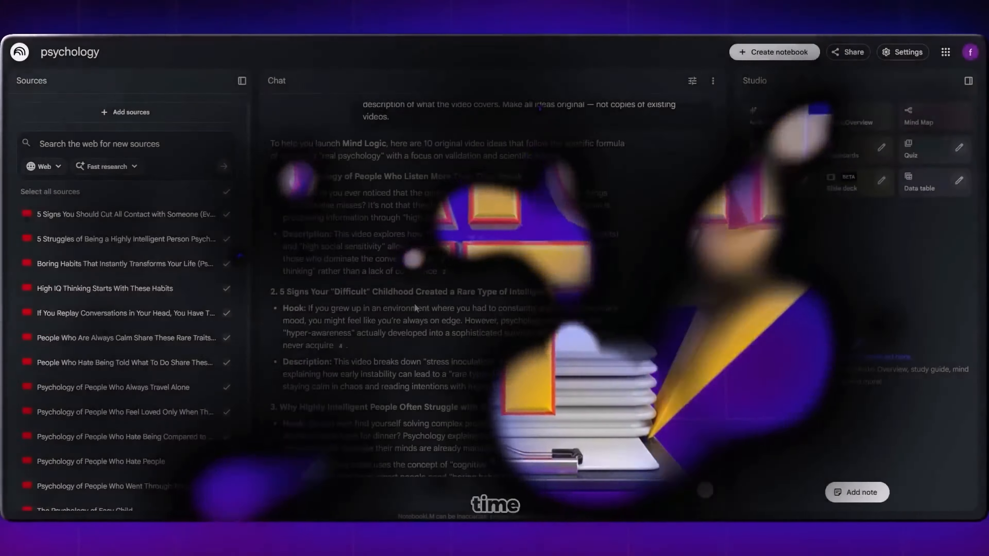
scroll(413, 306, up, 5)
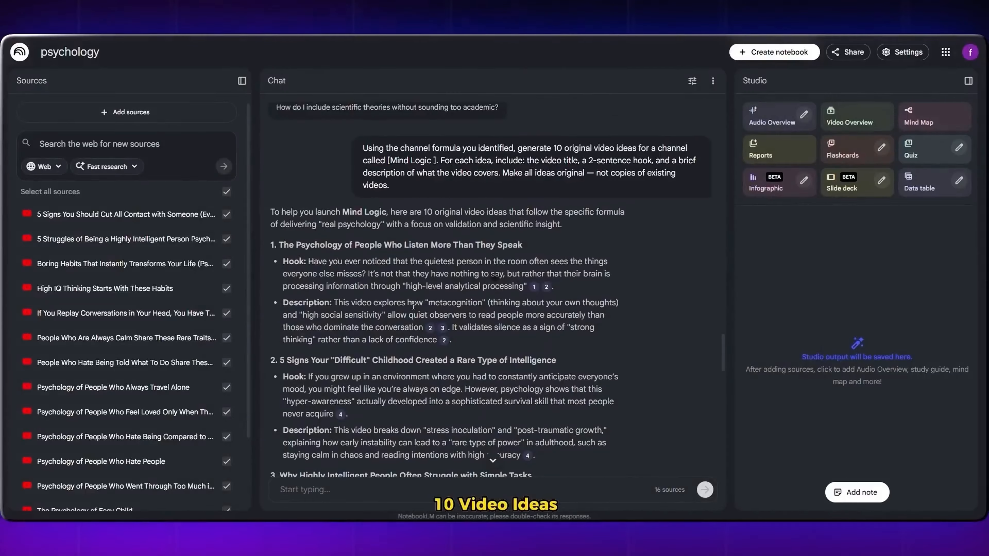
scroll(407, 288, down, 2)
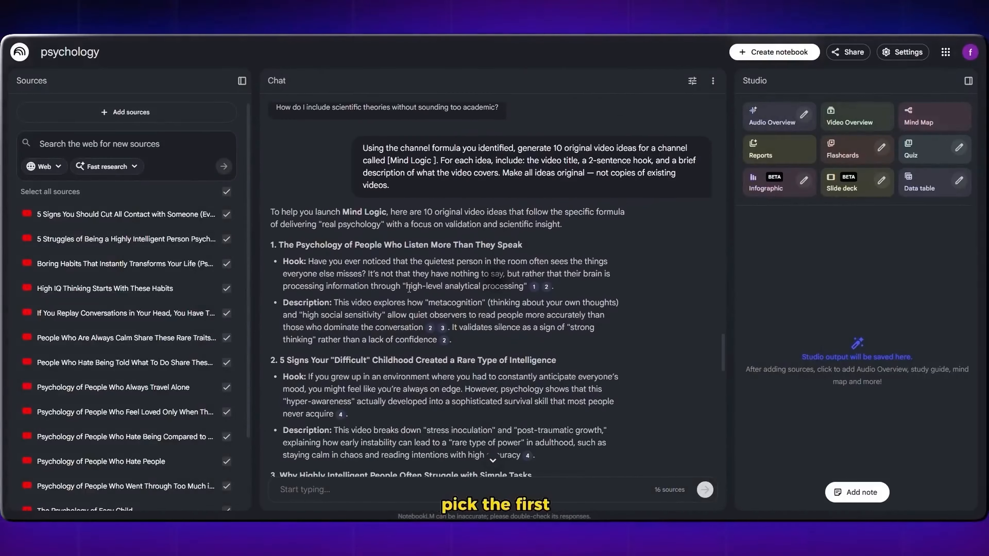
drag(272, 245, 454, 341)
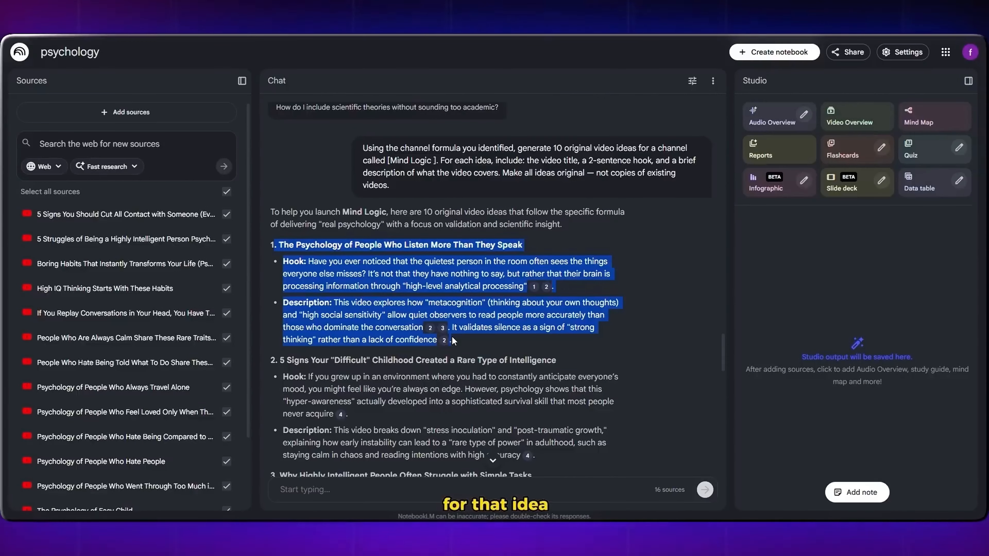
right_click(390, 268)
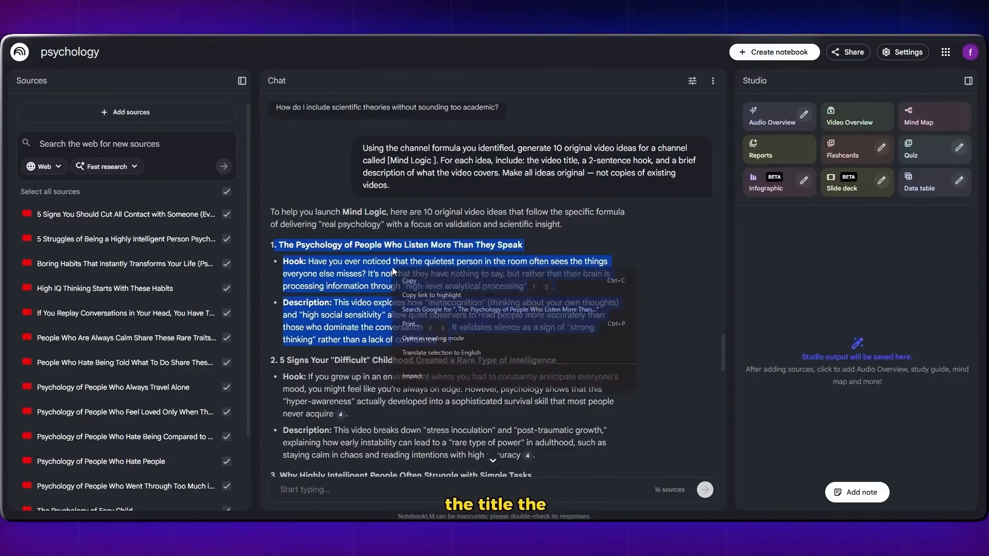
click(420, 283)
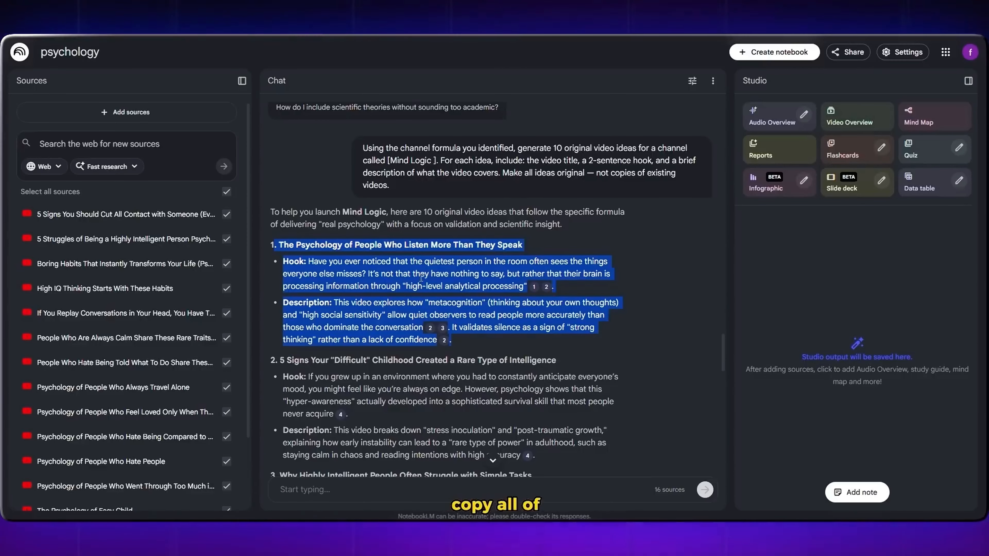
click(665, 207)
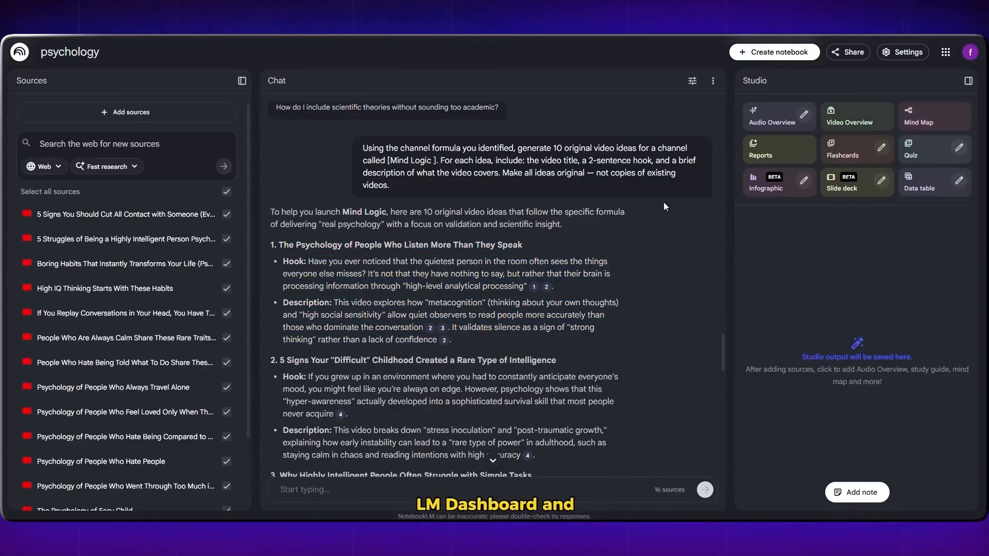
Step: Create a new notebook and insert the copied first video idea as a pasted-text source
click(765, 54)
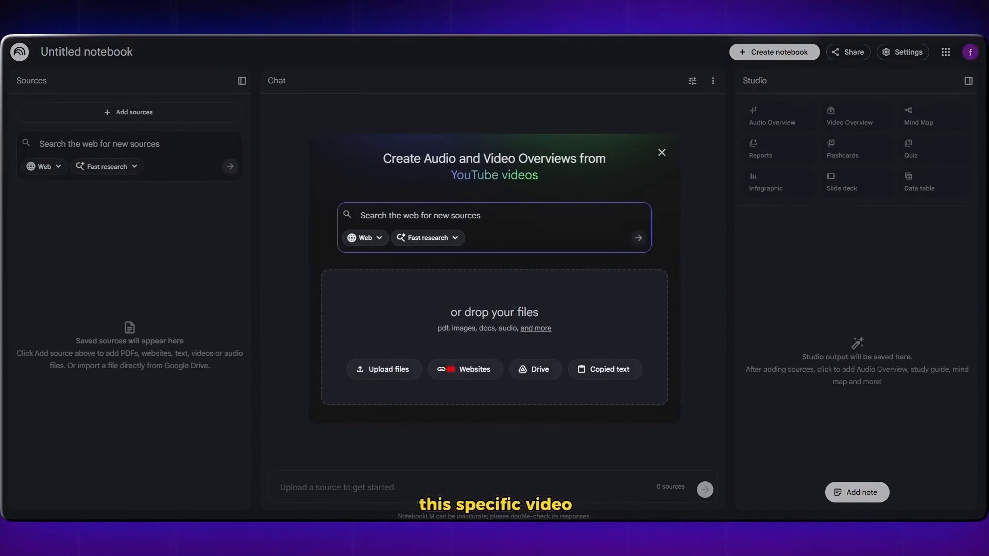
click(661, 153)
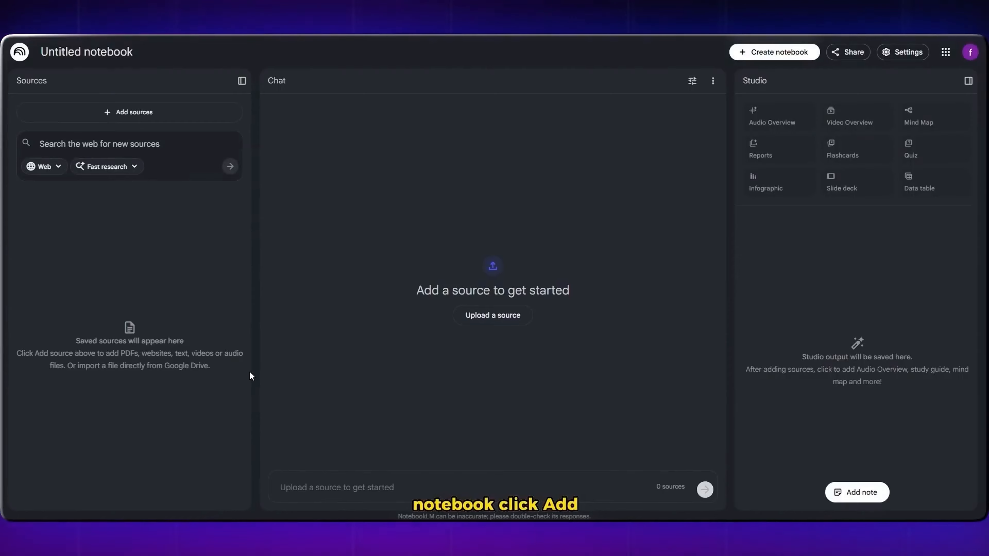
click(144, 112)
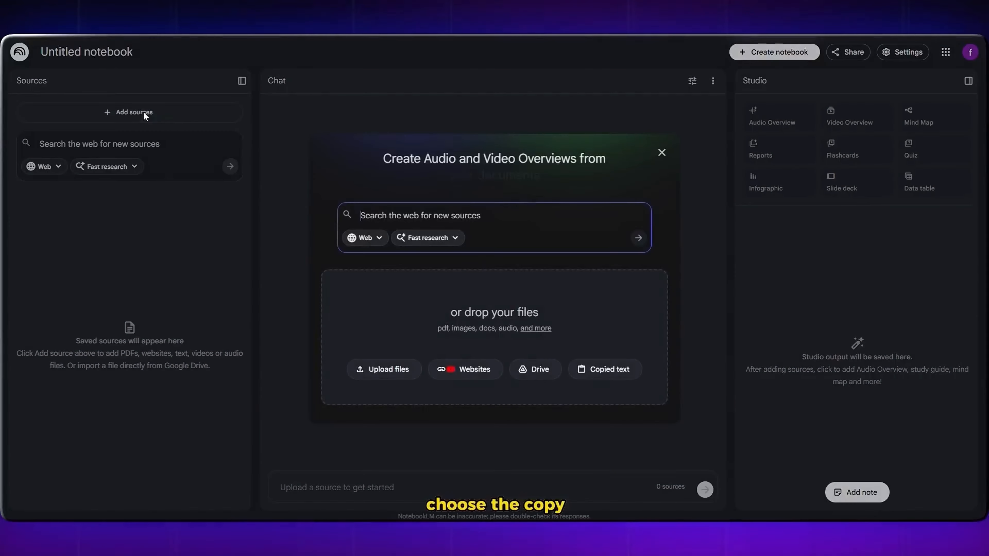
click(594, 370)
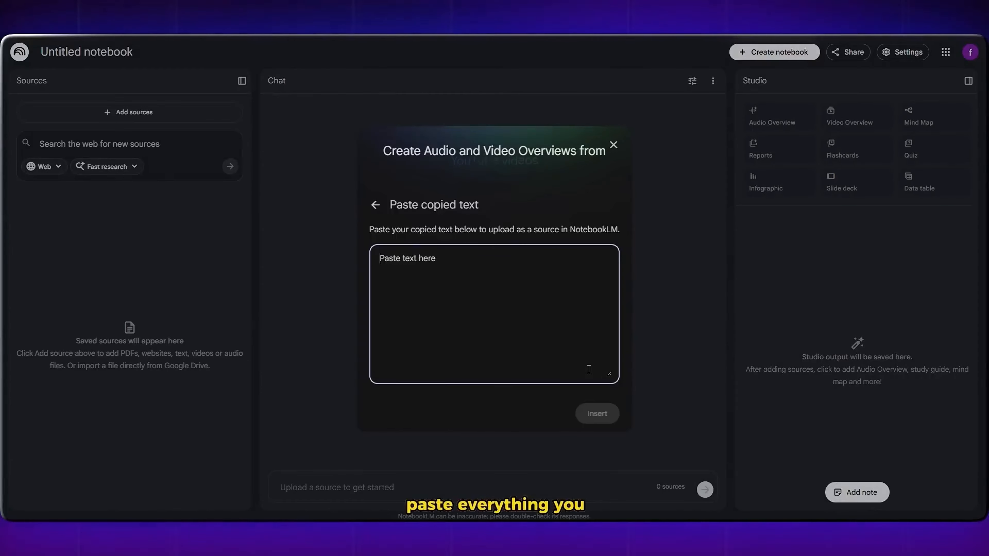
key(ctrl+v)
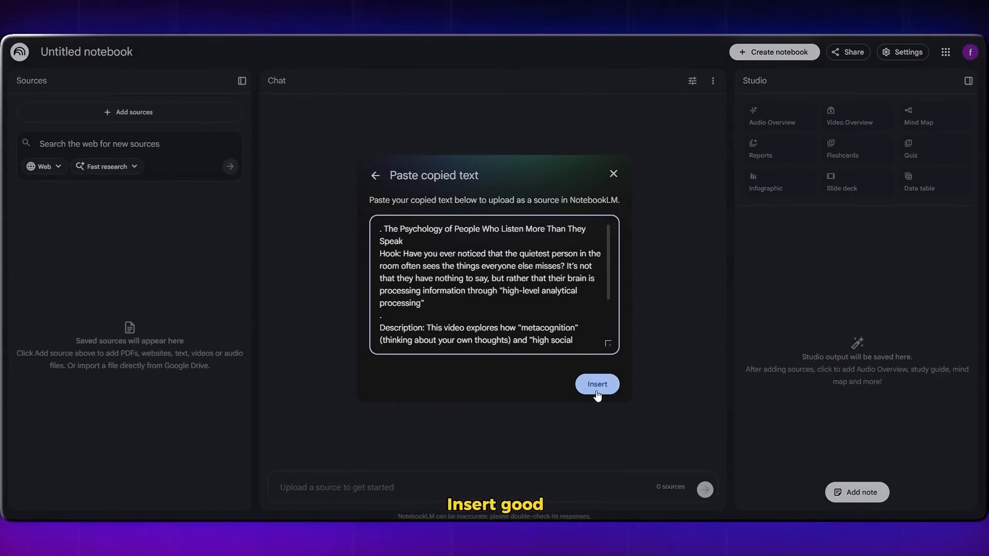
click(595, 384)
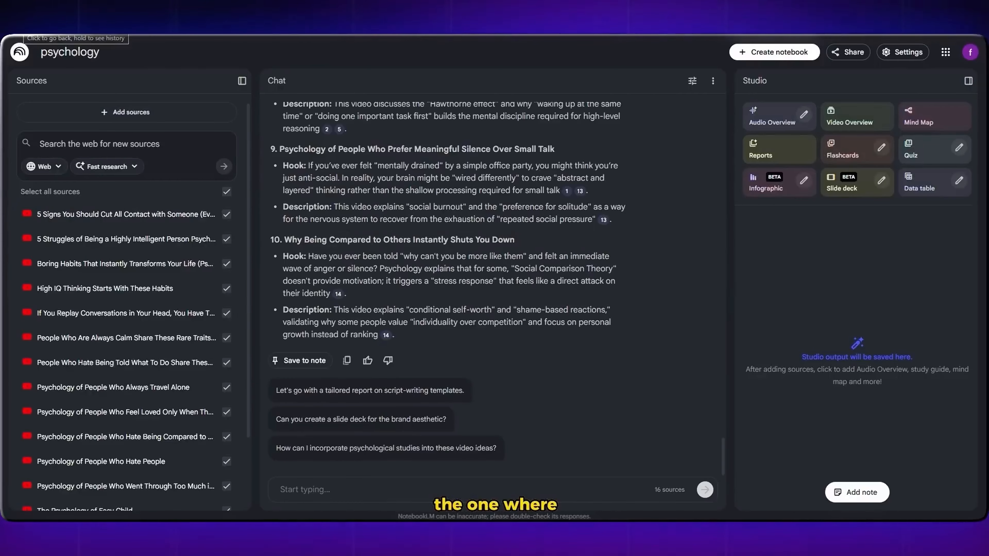
Step: In the psychology notebook, request a full conversational script on "The Psychology of People Who Listen More Than They Speak" with hook, intro, examples and call to action
scroll(720, 256, up, 3)
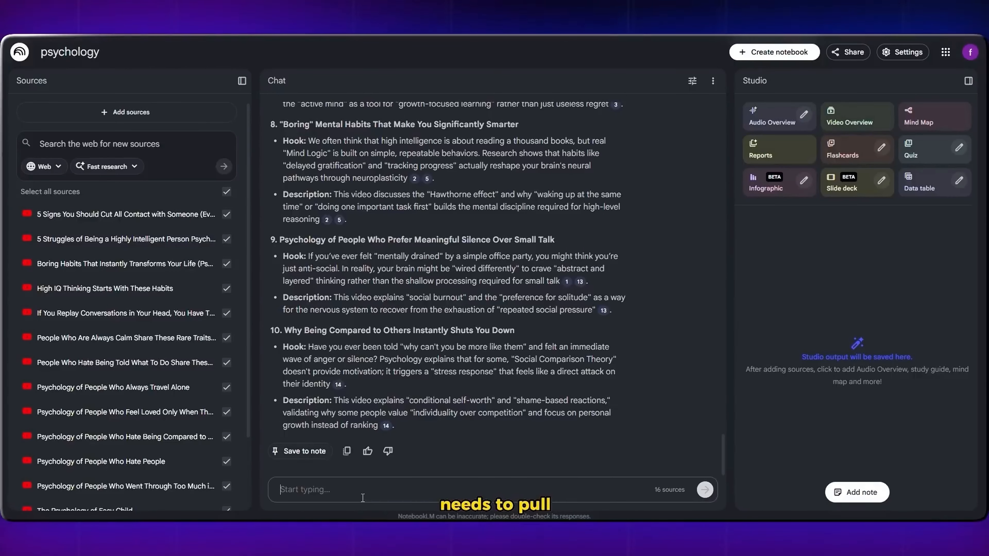
scroll(356, 463, up, 5)
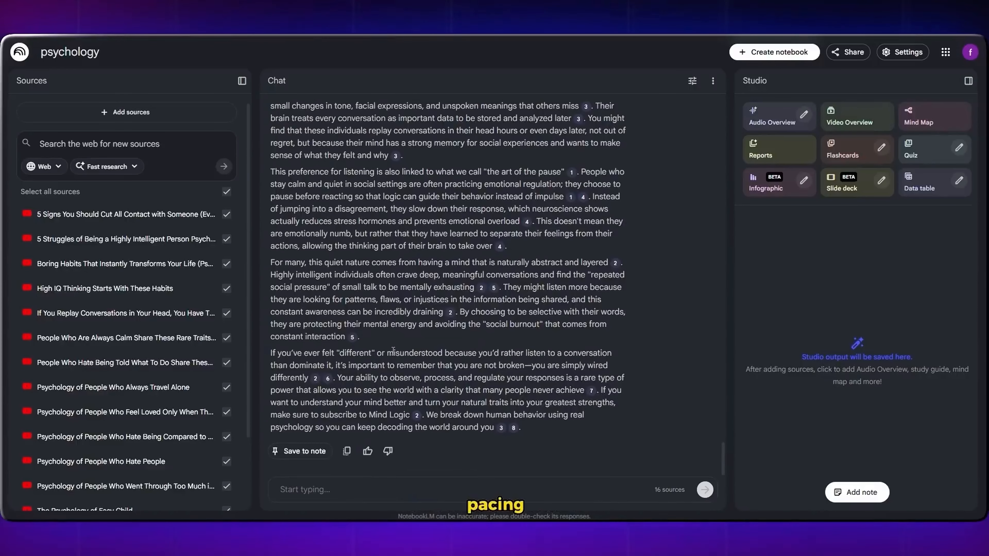
scroll(393, 350, up, 7)
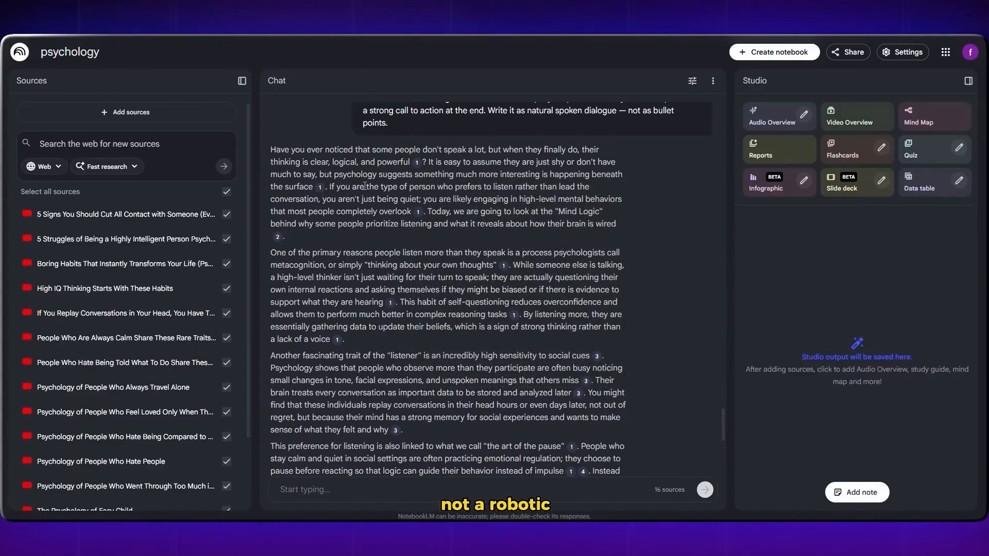
scroll(317, 245, down, 2)
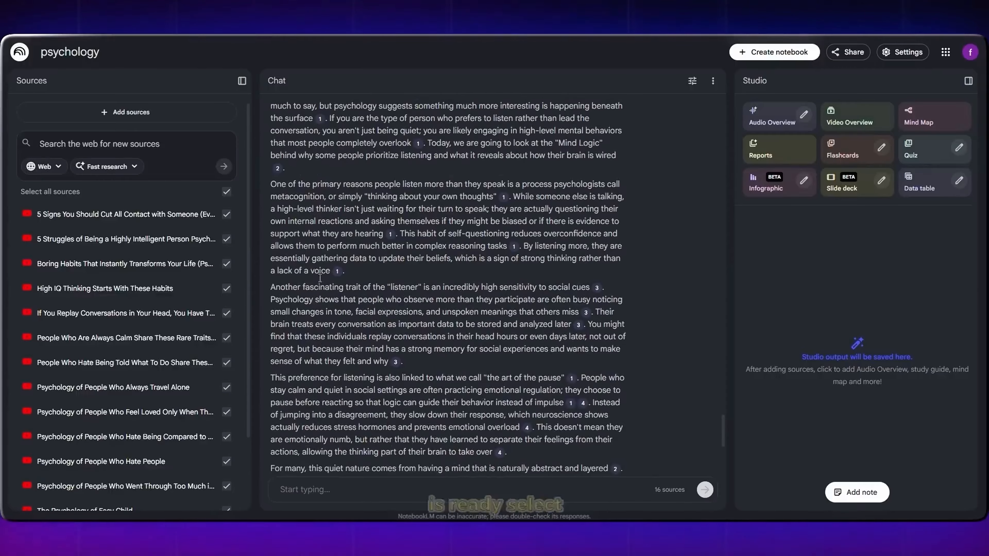
Step: Copy the entire generated script text from the chat answer
scroll(319, 278, down, 4)
drag(536, 371, 293, 287)
scroll(306, 296, up, 5)
right_click(293, 288)
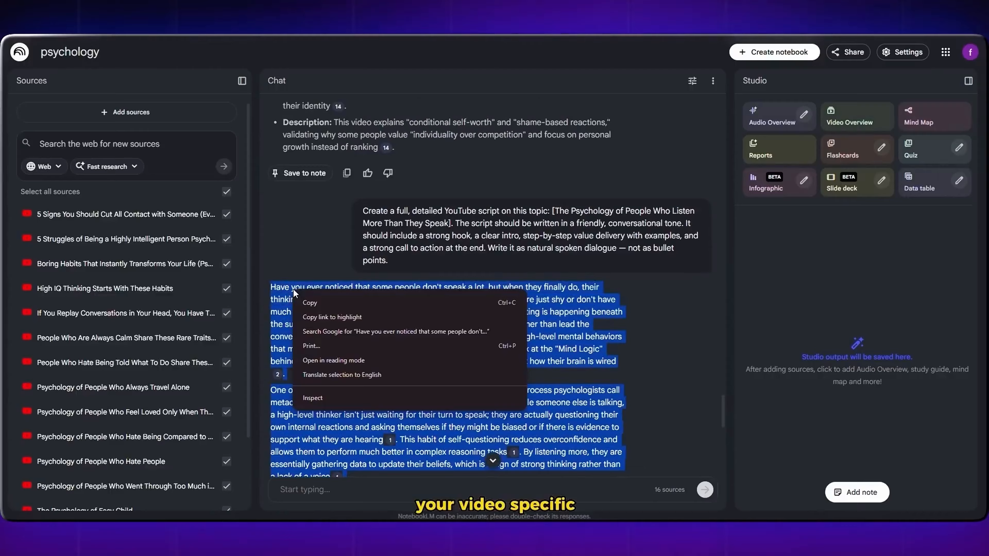
click(319, 300)
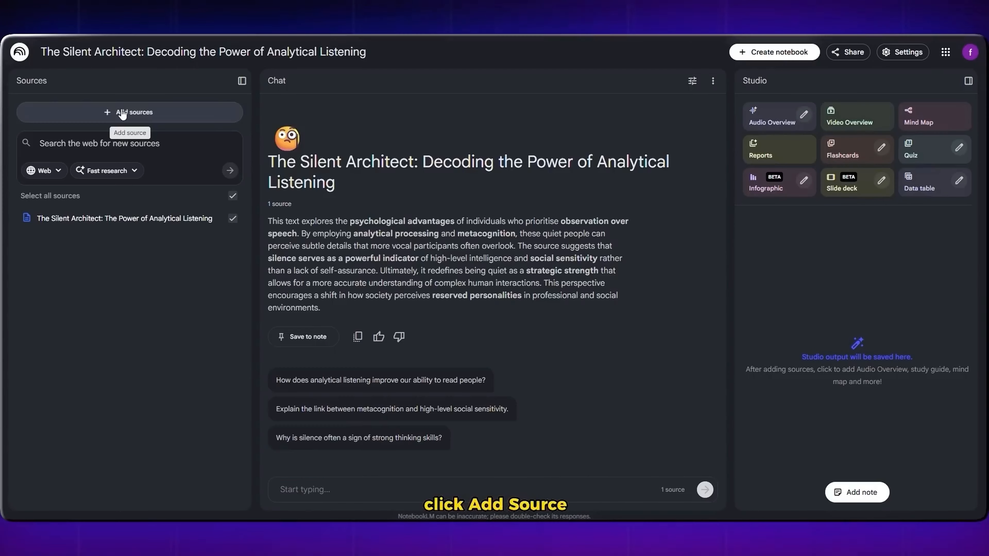
Step: Insert the copied script as a second pasted-text source in the first idea's notebook and rename that notebook "video 1"
click(121, 109)
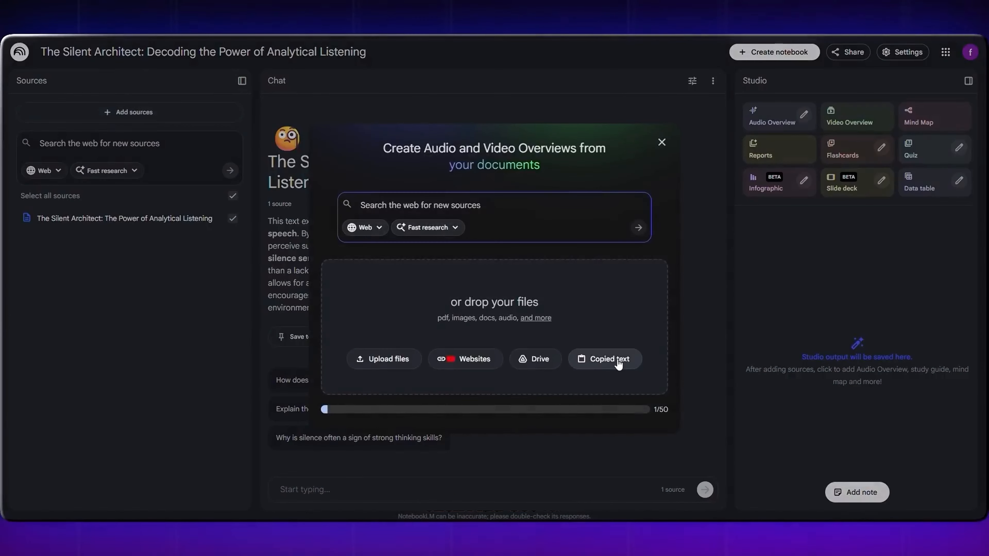
click(611, 360)
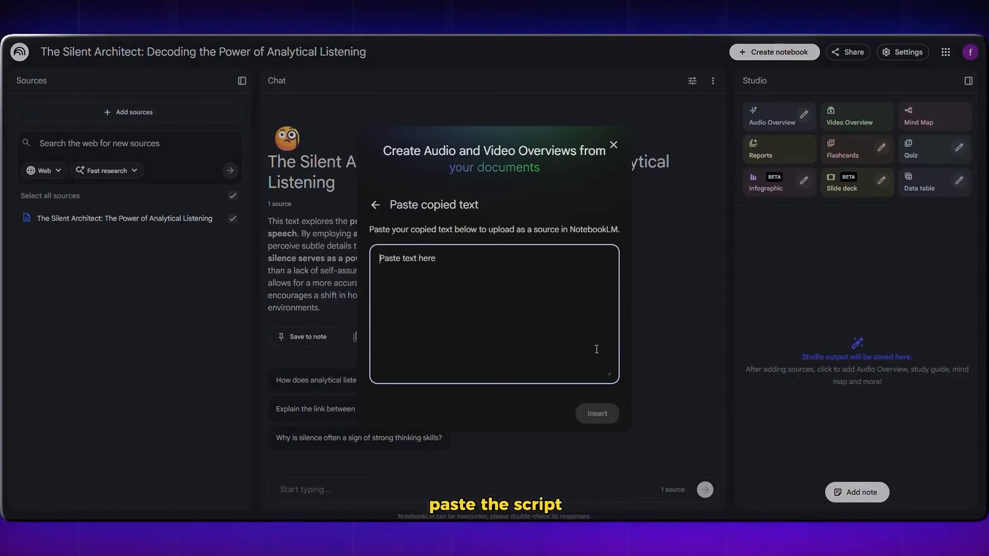
key(ctrl+v)
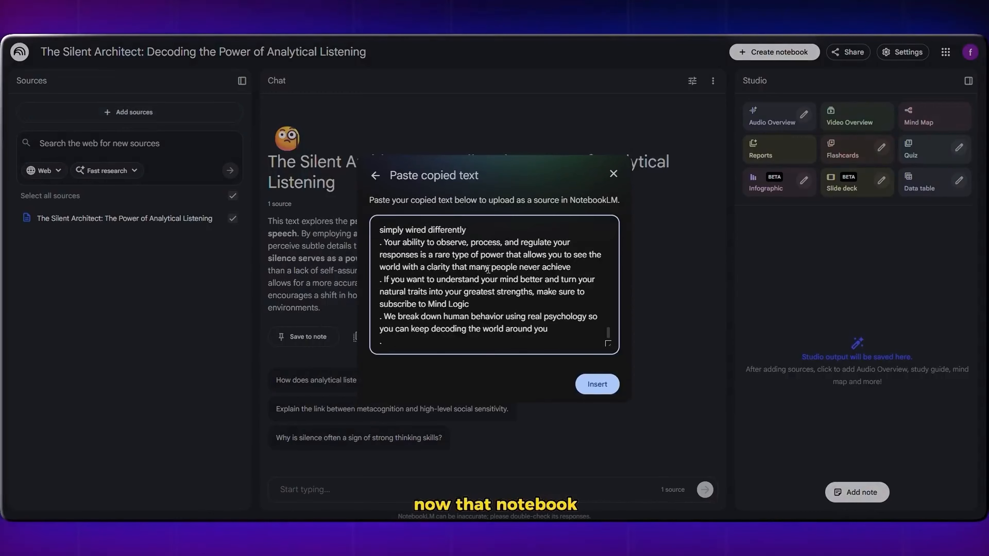
scroll(488, 269, up, 15)
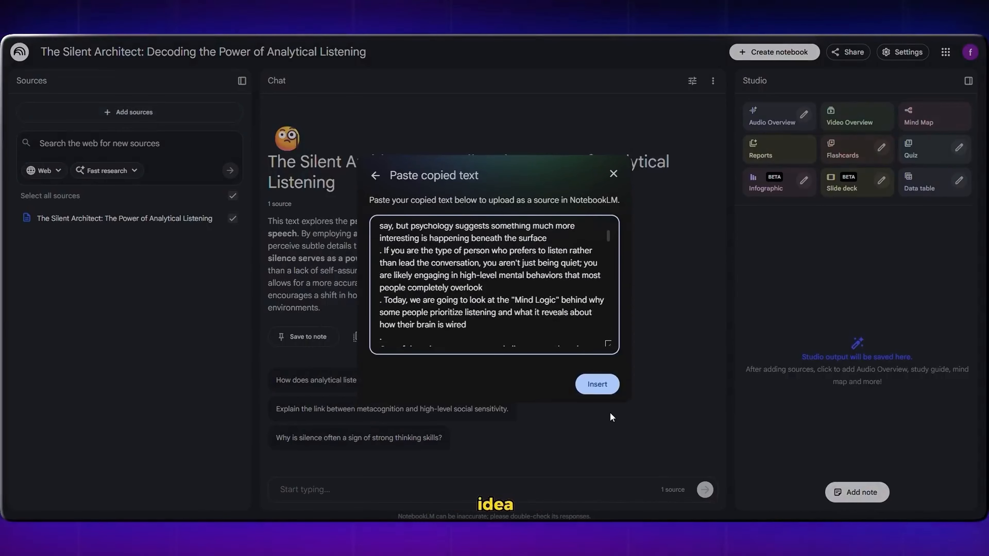
click(596, 383)
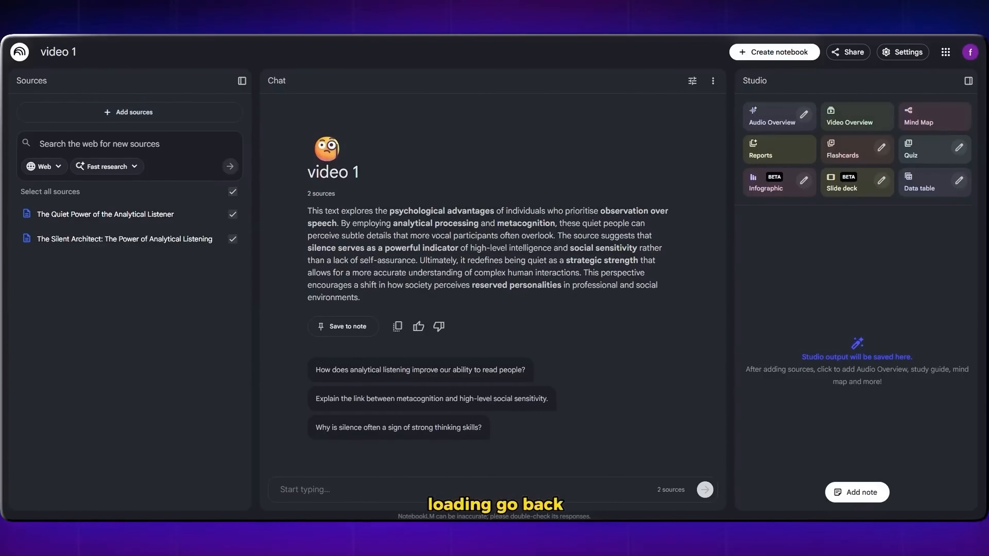
Step: Return to the psychology notebook and copy the second video idea, "5 Signs Your 'Difficult' Childhood Created a Rare Type of Intelligence", with its hook and description
click(20, 51)
click(461, 397)
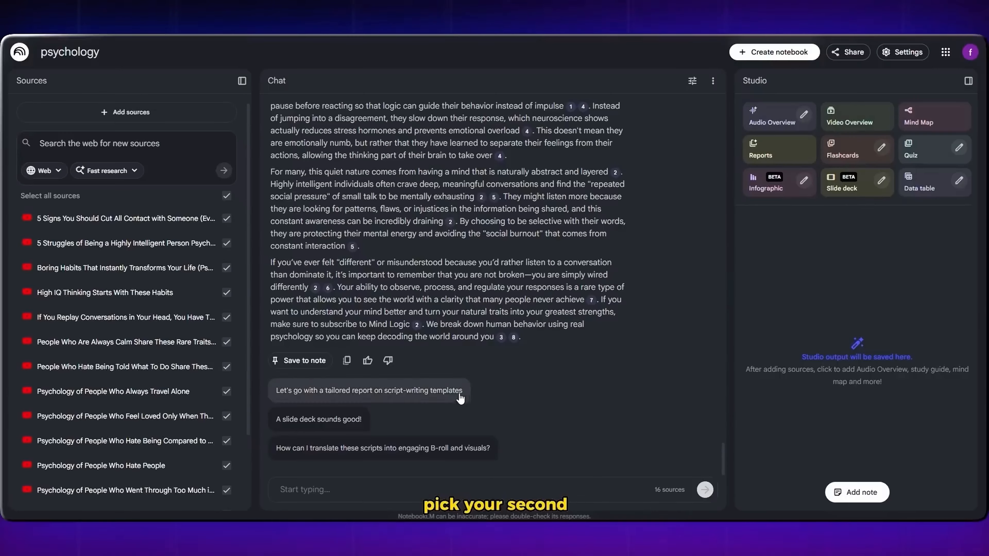
scroll(320, 255, up, 10)
drag(301, 386, 533, 404)
scroll(533, 404, down, 2)
right_click(444, 354)
click(451, 363)
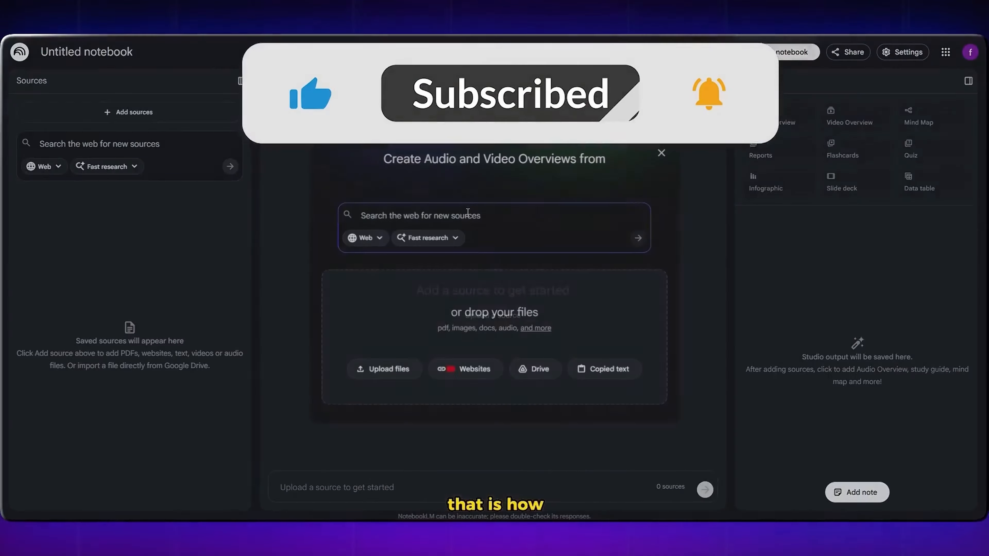
Step: Insert the copied second video idea as a pasted-text source in a new notebook
click(609, 372)
key(ctrl+v)
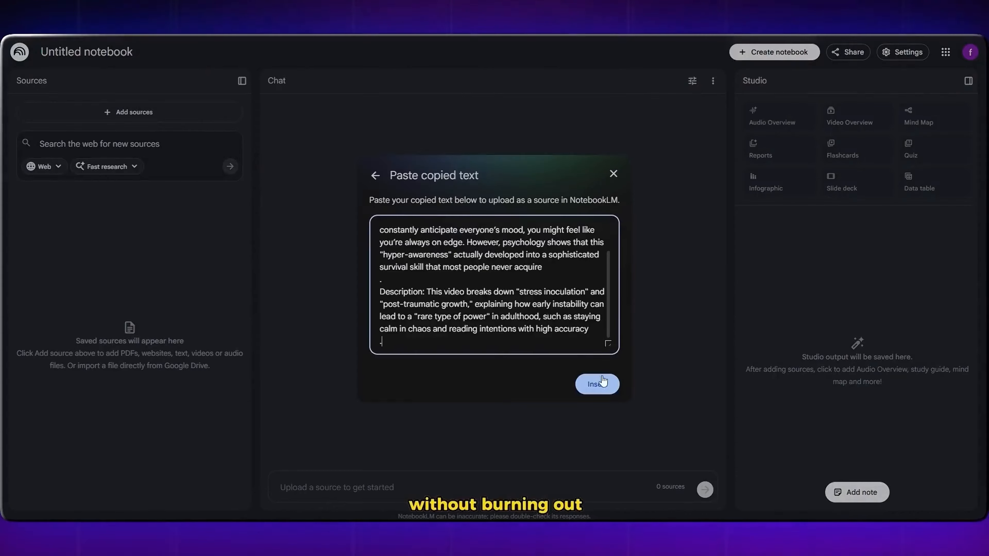
click(600, 383)
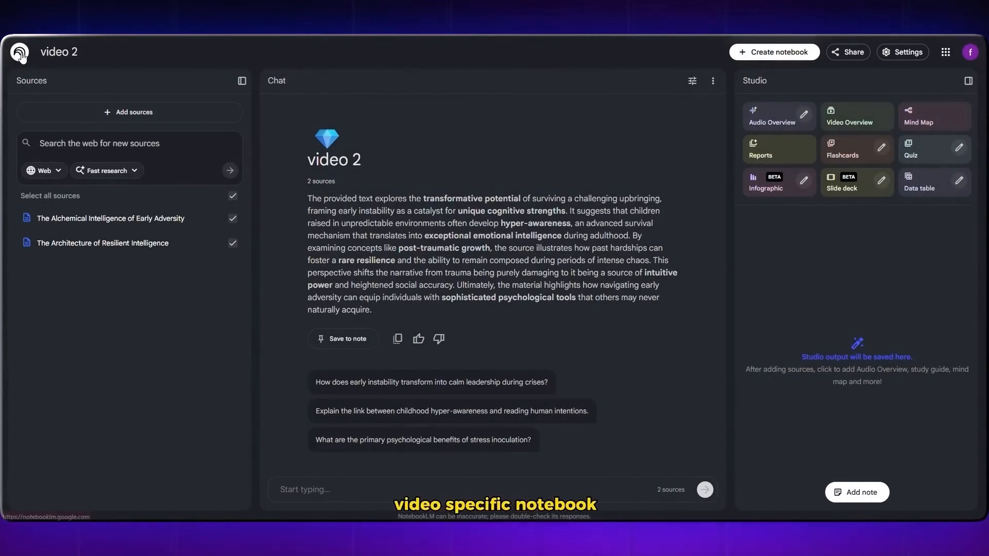
Step: Go back to the notebook list and open the "video 1" notebook
click(20, 51)
click(598, 352)
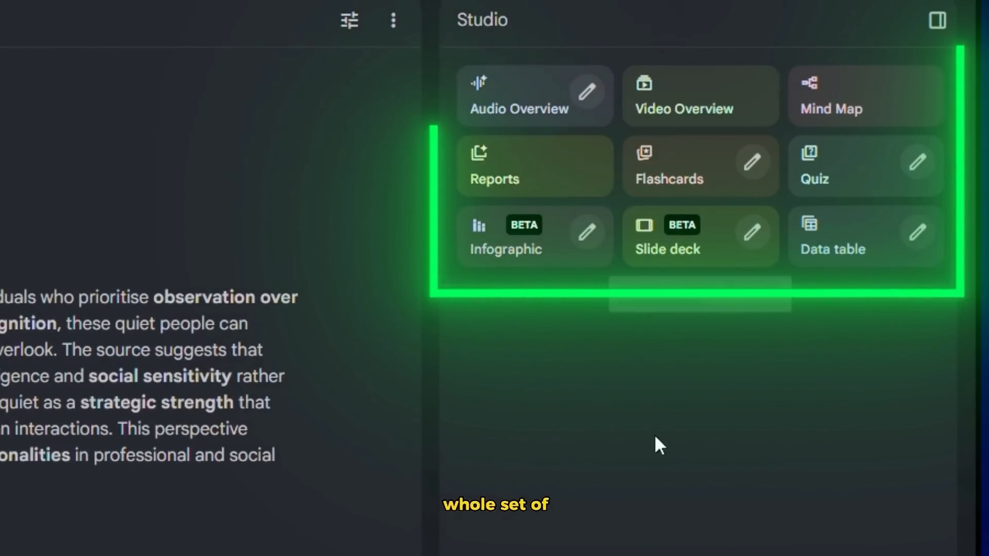
drag(552, 22, 456, 31)
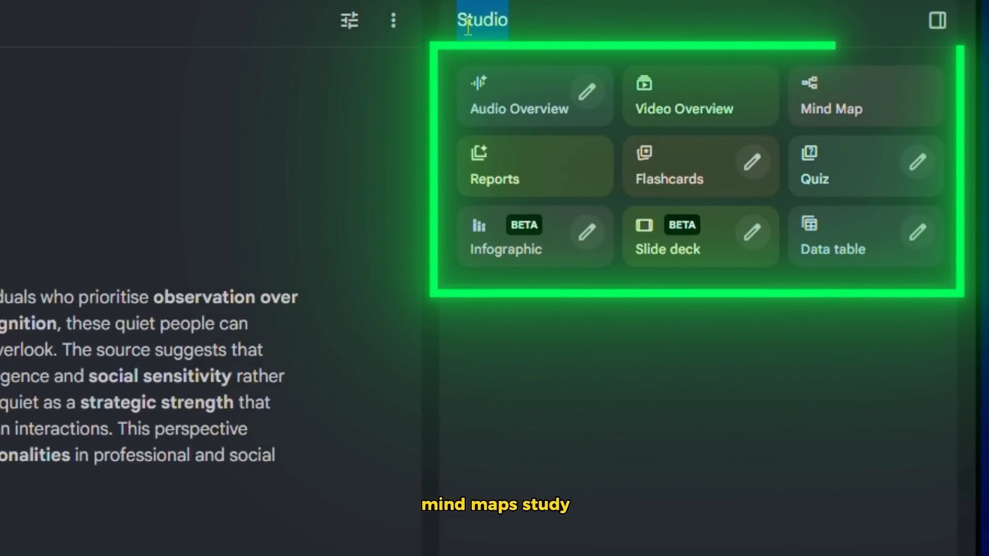
click(465, 29)
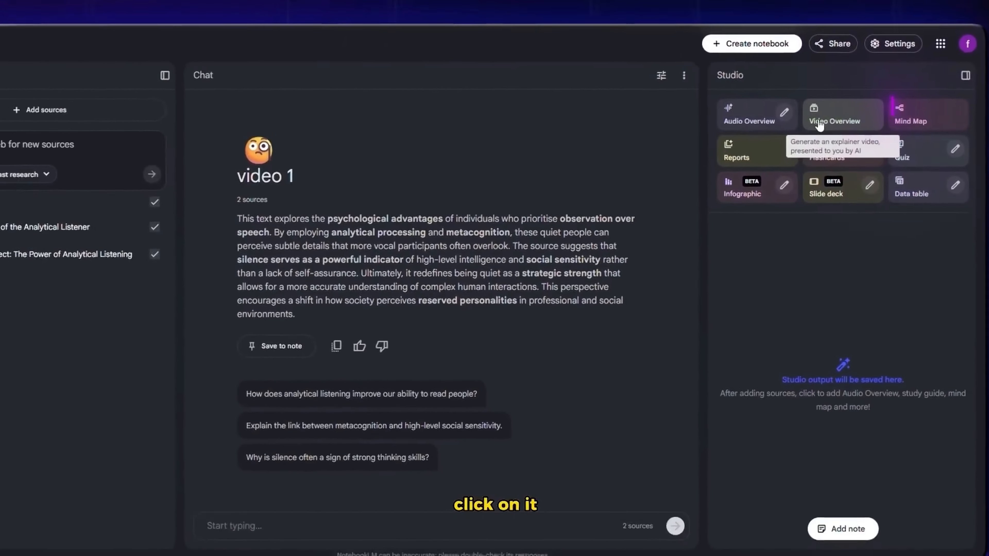
Step: Open the Video Overview customisation for "video 1", look through the available languages and choose English
click(820, 124)
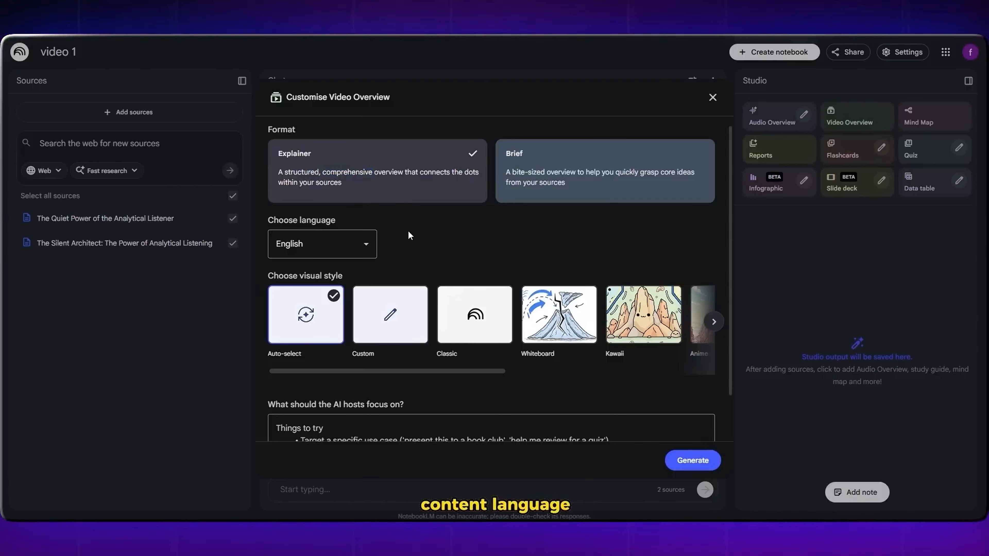
click(339, 249)
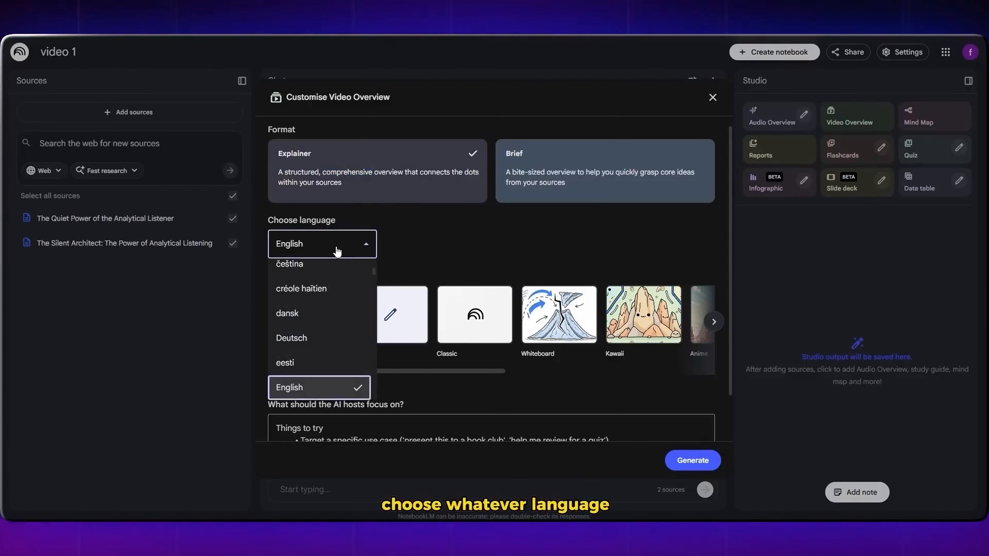
scroll(316, 342, up, 3)
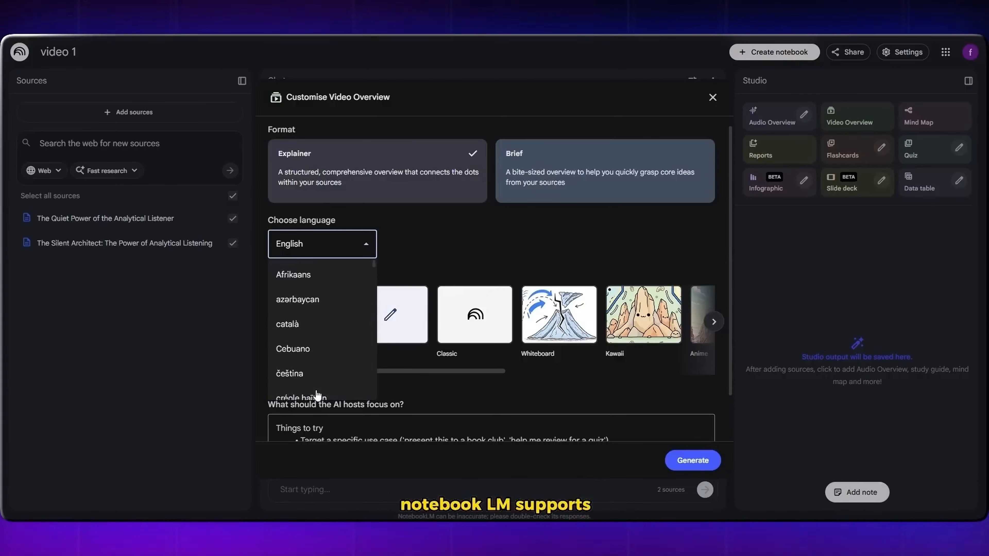
scroll(296, 312, down, 5)
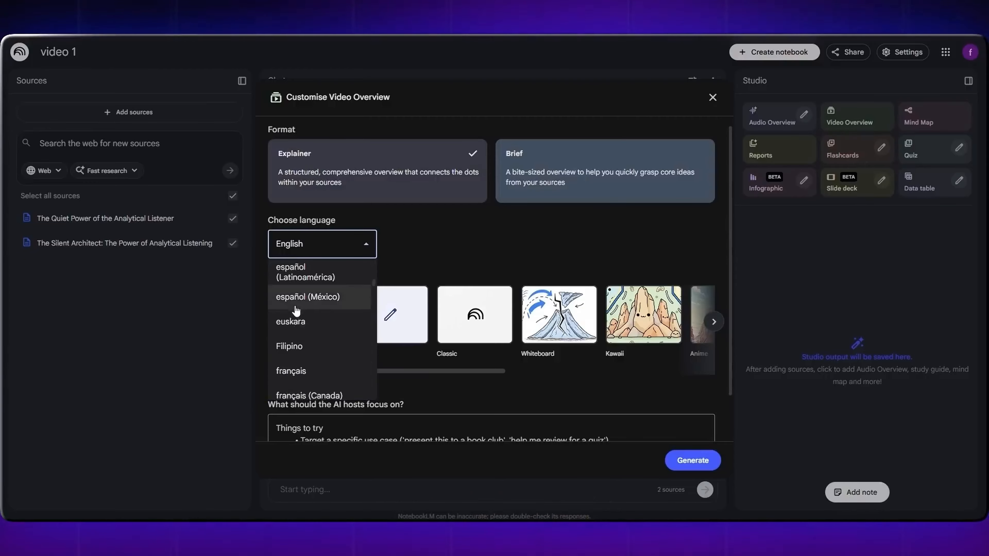
scroll(296, 312, up, 4)
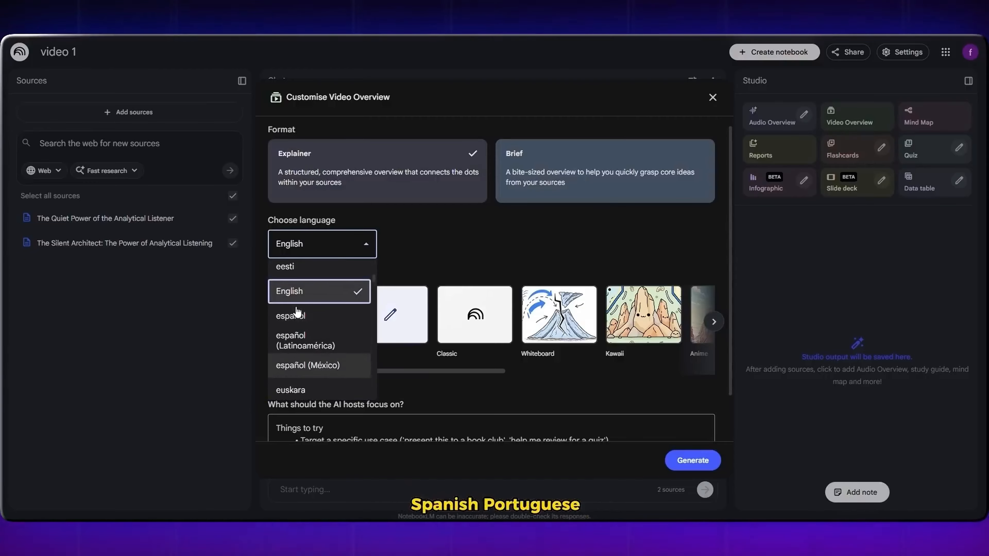
click(318, 296)
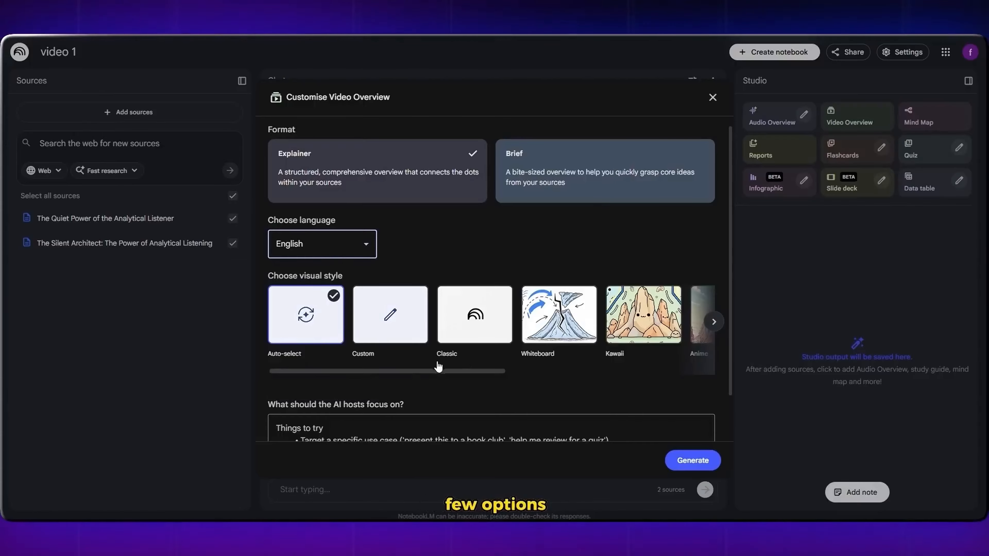
Step: Browse the visual styles, choose Whiteboard and generate the Explainer video overview
drag(395, 372, 649, 352)
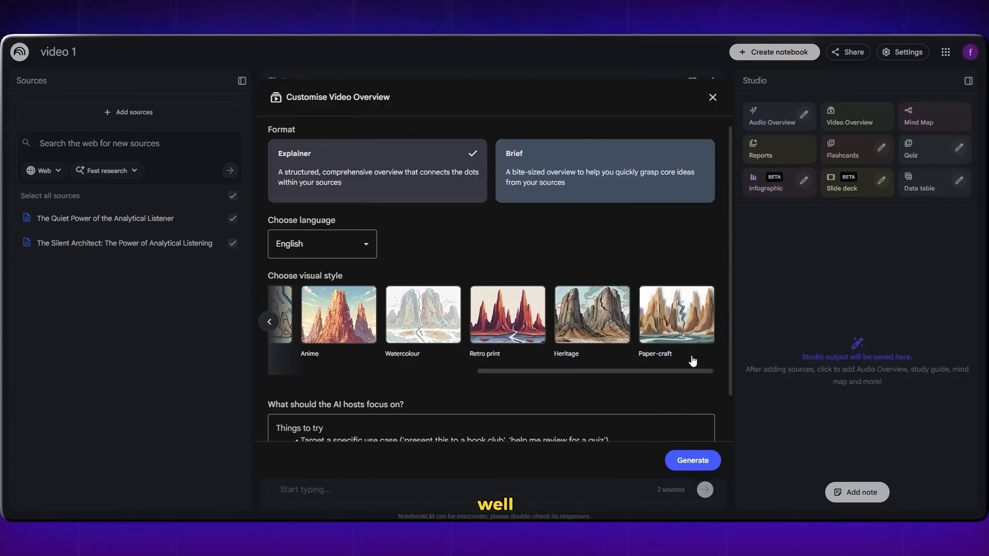
drag(499, 394, 371, 386)
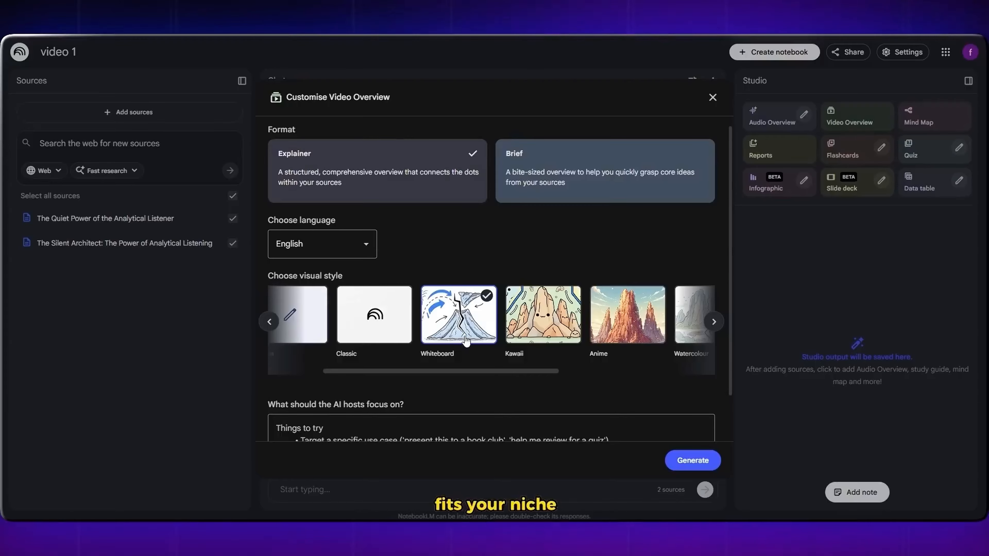
scroll(487, 450, down, 2)
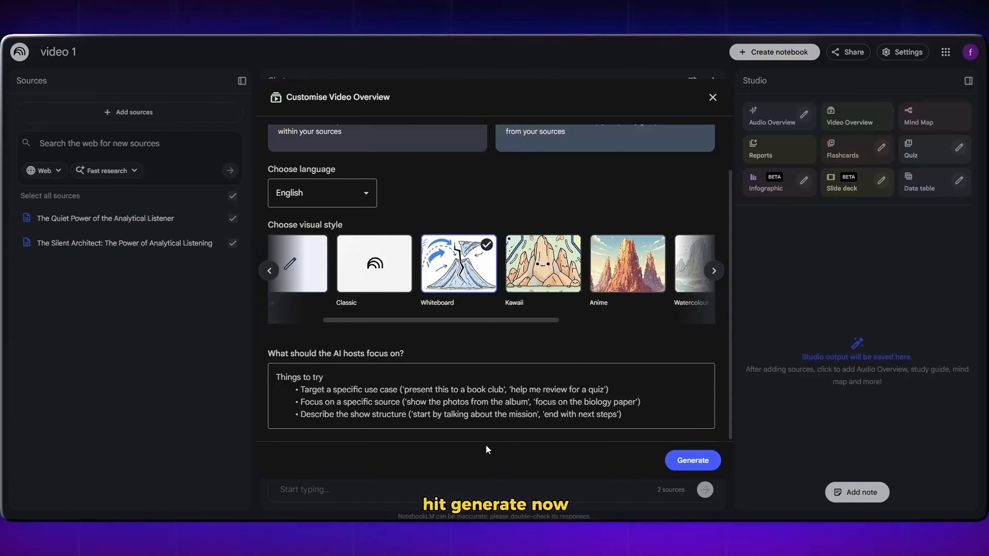
click(692, 461)
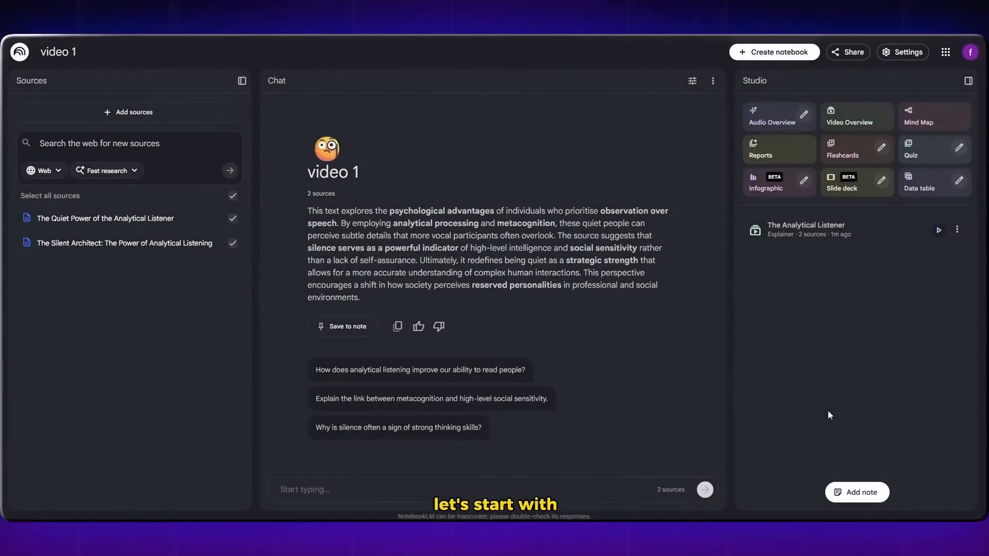
Step: Ask for 10 click-worthy, search-optimised titles for the video, each with a one-sentence reason it would perform well, and review them
click(384, 481)
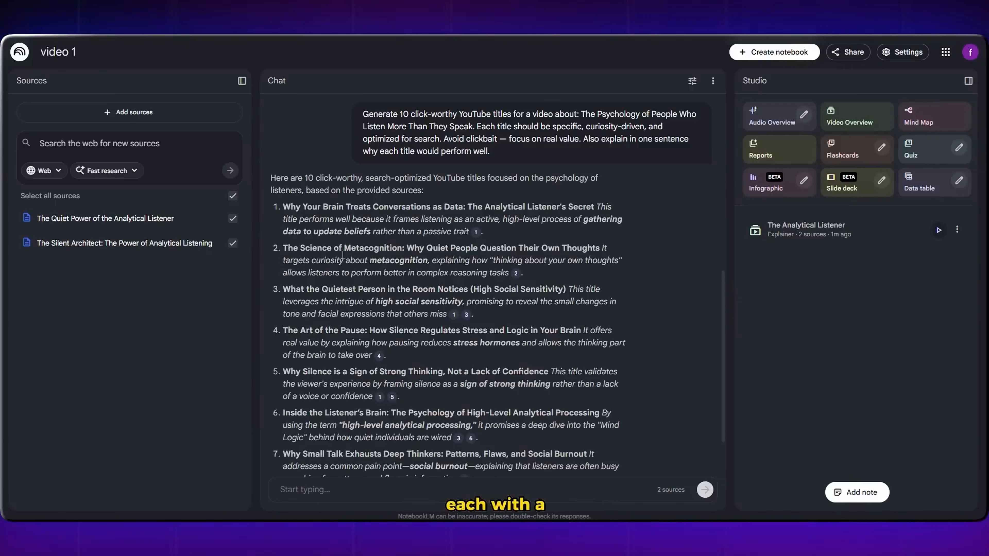
scroll(309, 349, up, 4)
scroll(309, 349, down, 2)
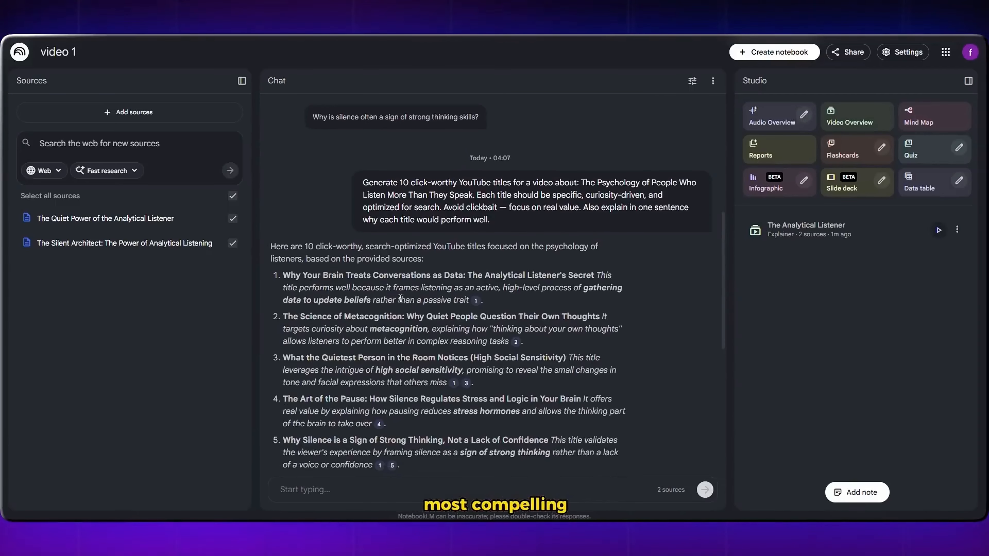
scroll(400, 299, down, 2)
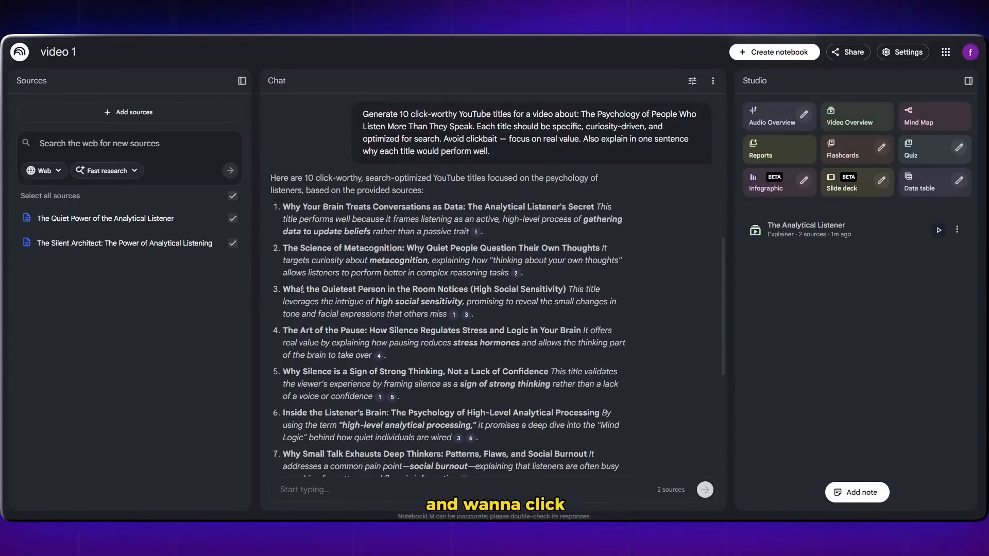
scroll(300, 280, down, 4)
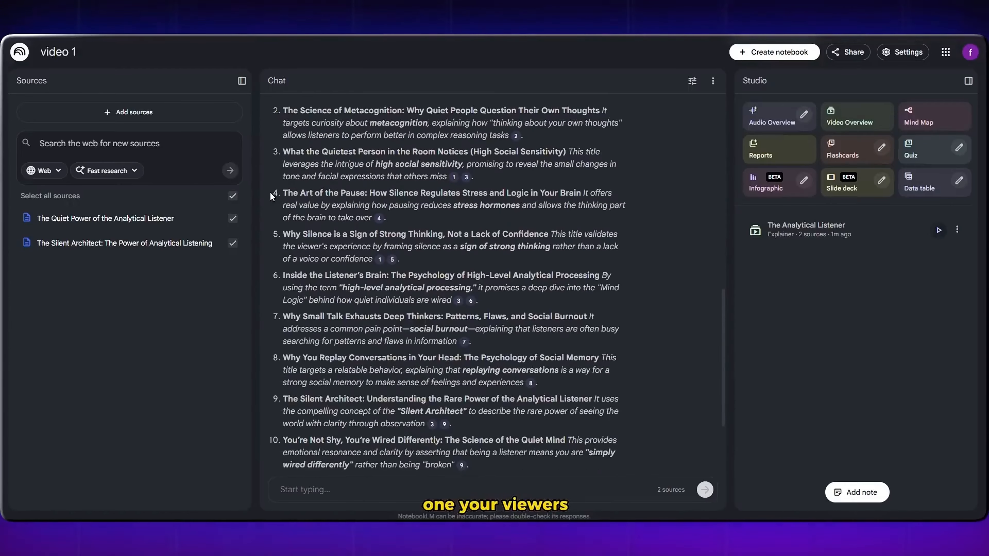
drag(271, 193, 309, 194)
drag(352, 192, 367, 193)
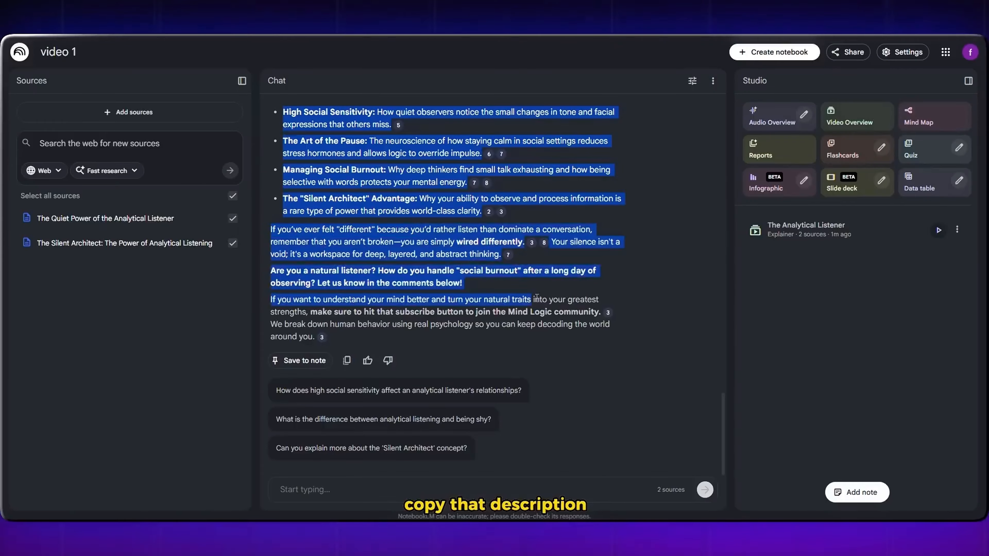
Step: Request a full YouTube SEO description with learning points, keywords and a call to action, and copy the answer
drag(532, 300, 363, 344)
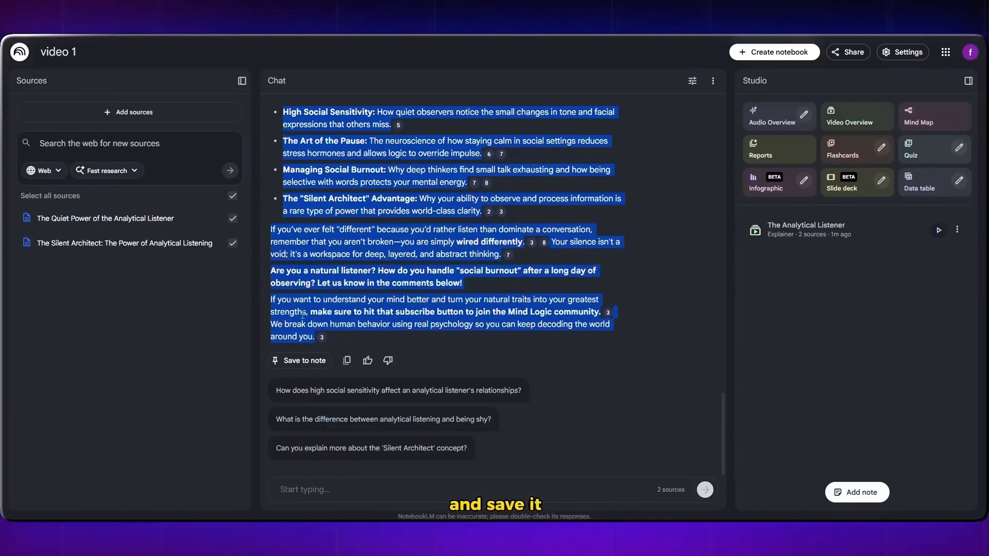
scroll(362, 345, up, 5)
right_click(358, 264)
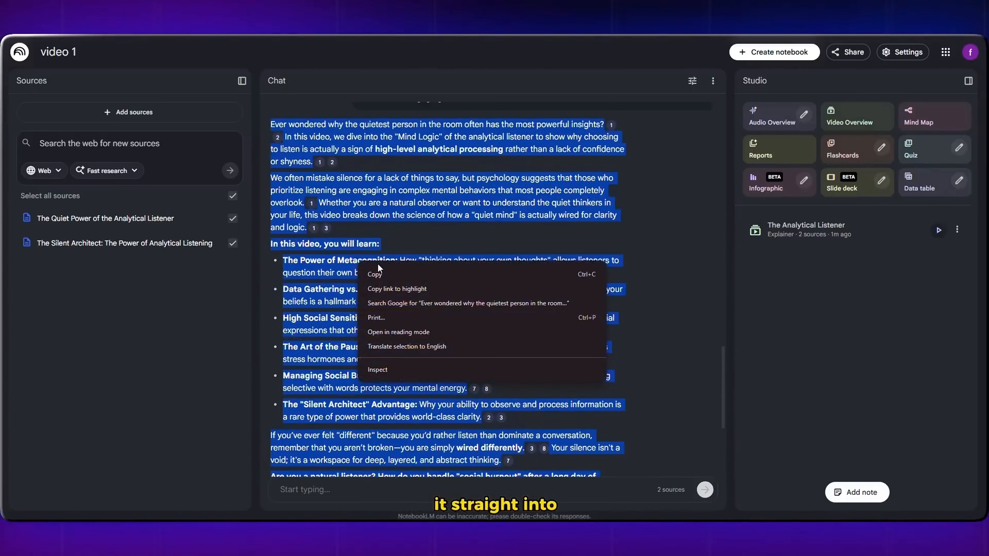